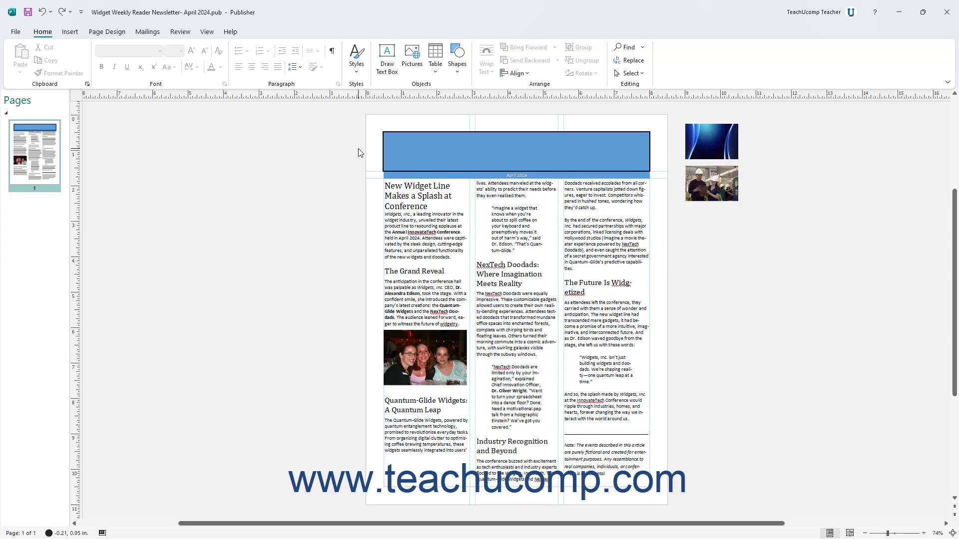
Delete the blue rectangle that covers the newsletter title area
left_click(414, 146)
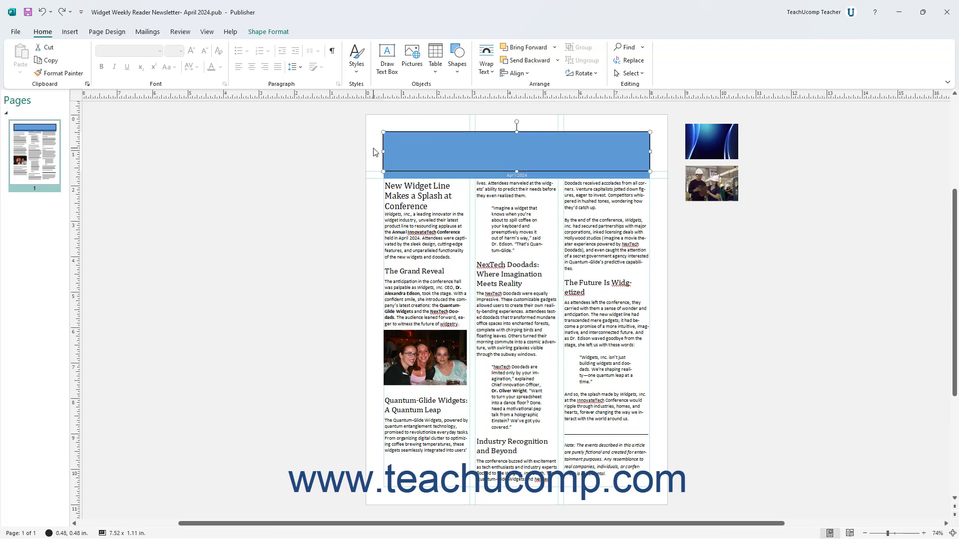
right_click(402, 146)
left_click(435, 210)
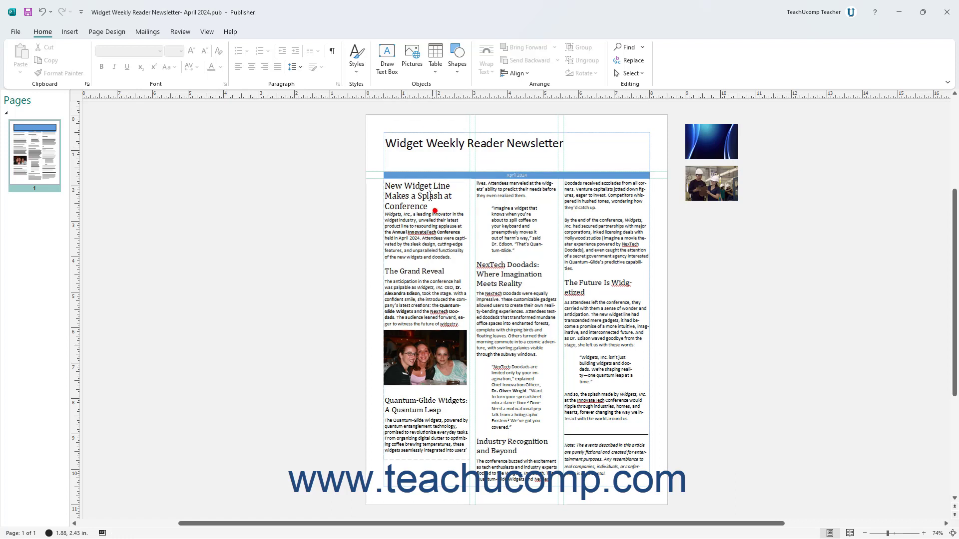
Select the newsletter title text box by its border, and undo the deletion of the blue rectangle
left_click(405, 151)
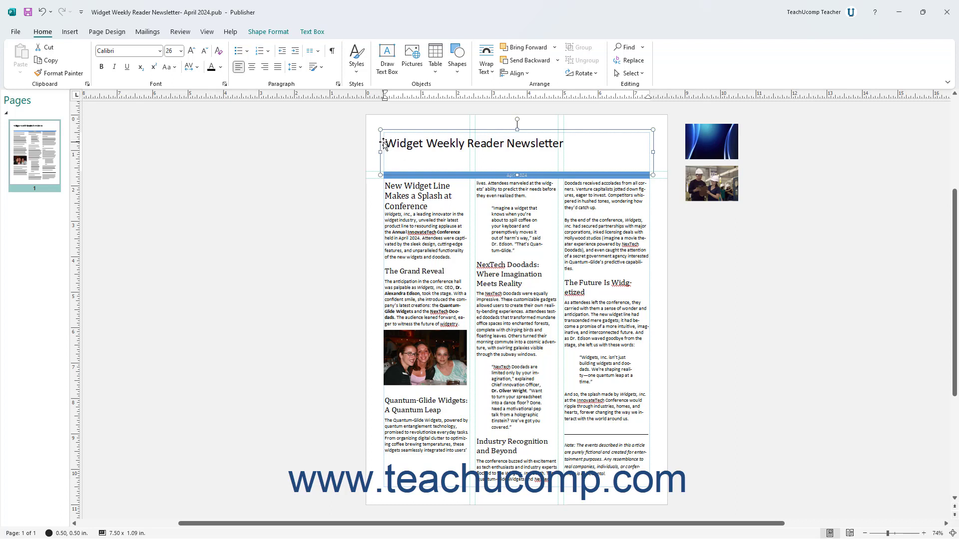
left_click(384, 145)
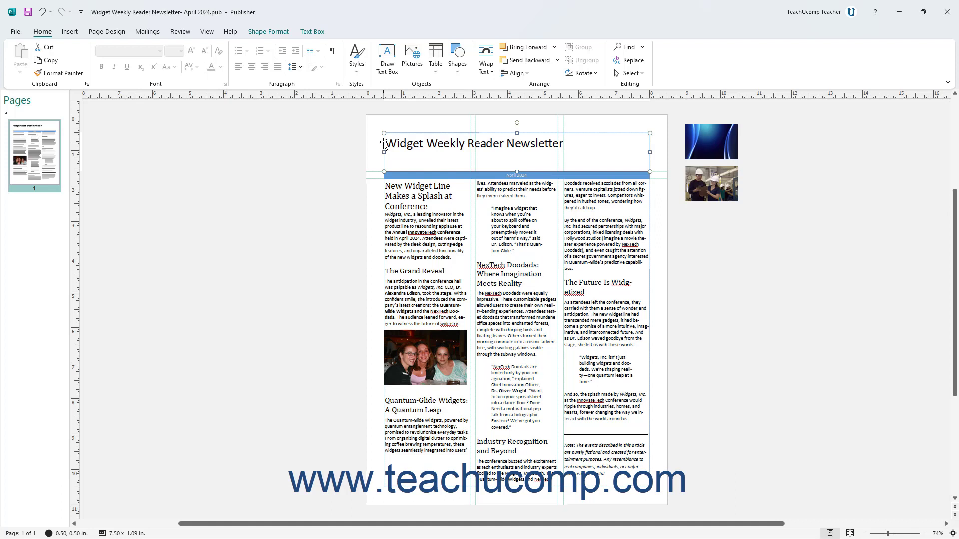
left_click(42, 12)
Draw a closed freeform wave shape about 3.25 by 1.98 inches in the empty scratch area beside the page's masthead
left_click(429, 151)
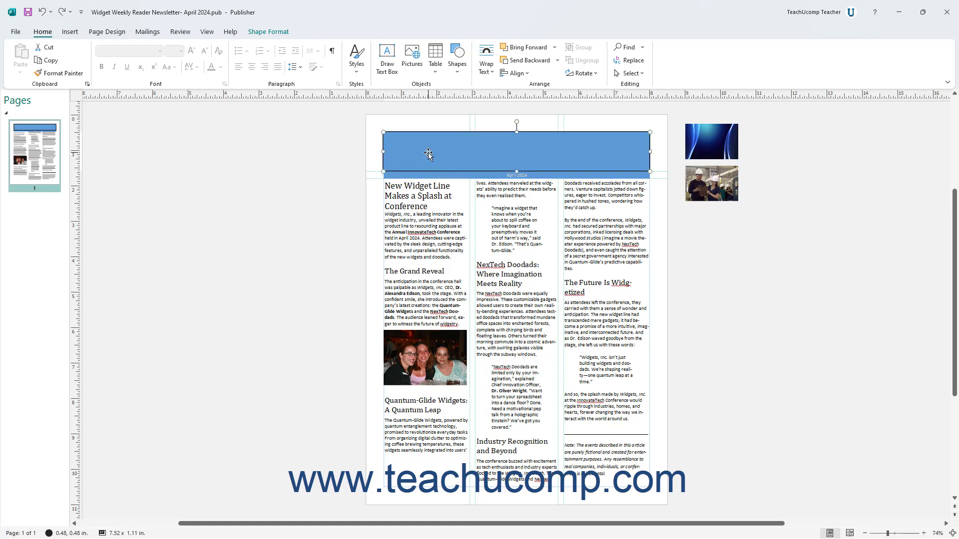
left_click(272, 33)
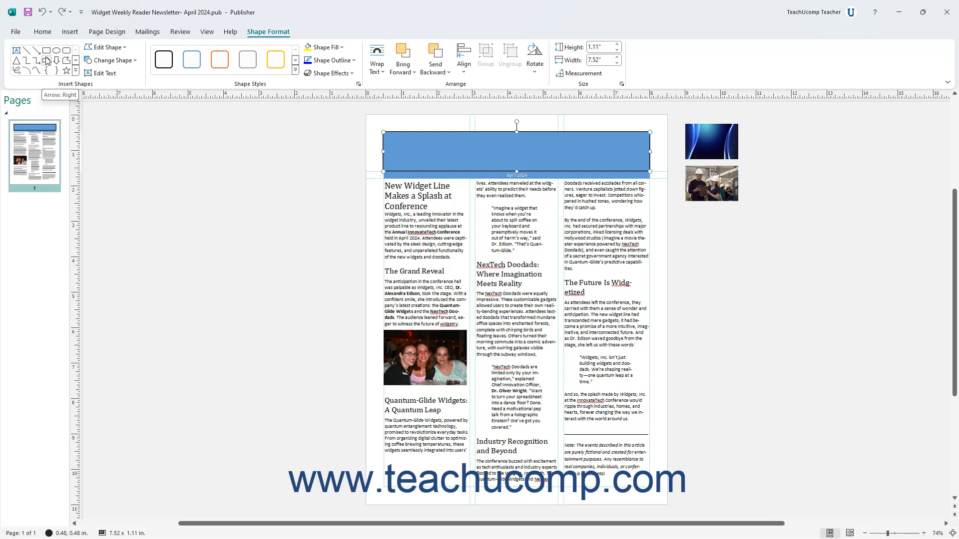
left_click(76, 72)
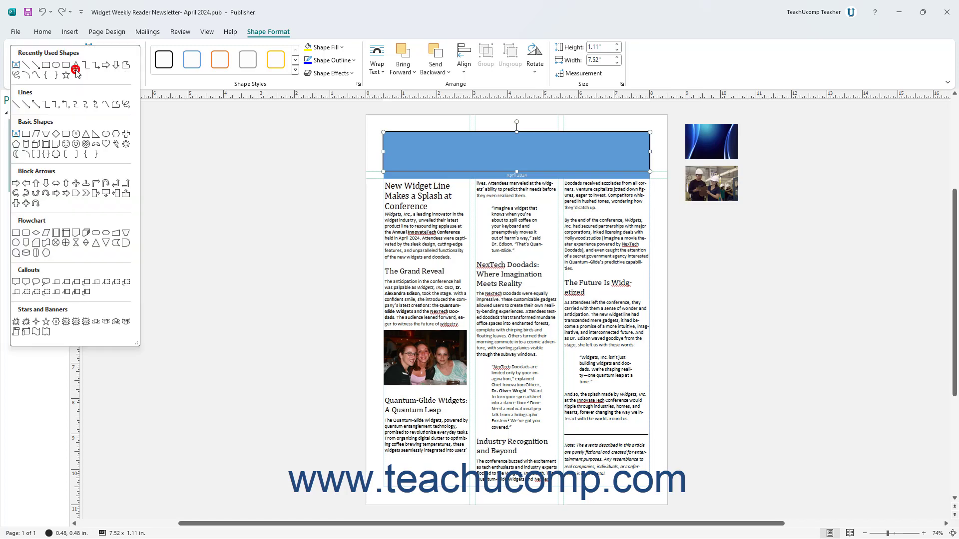
left_click(116, 106)
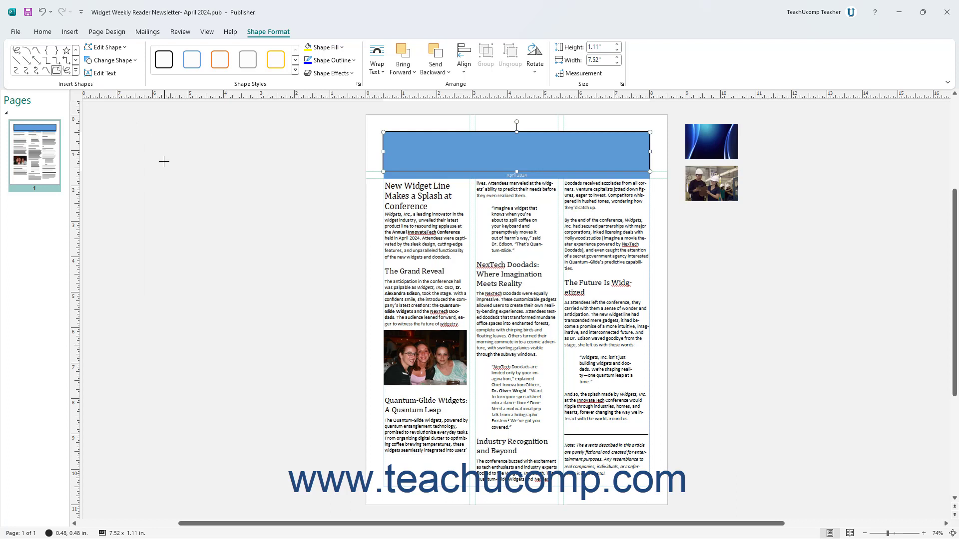
mouse_move(138, 192)
left_mouse_down()
mouse_move(175, 145)
mouse_move(219, 130)
mouse_move(255, 149)
mouse_move(243, 161)
mouse_move(216, 156)
mouse_move(241, 195)
mouse_move(141, 193)
left_mouse_up()
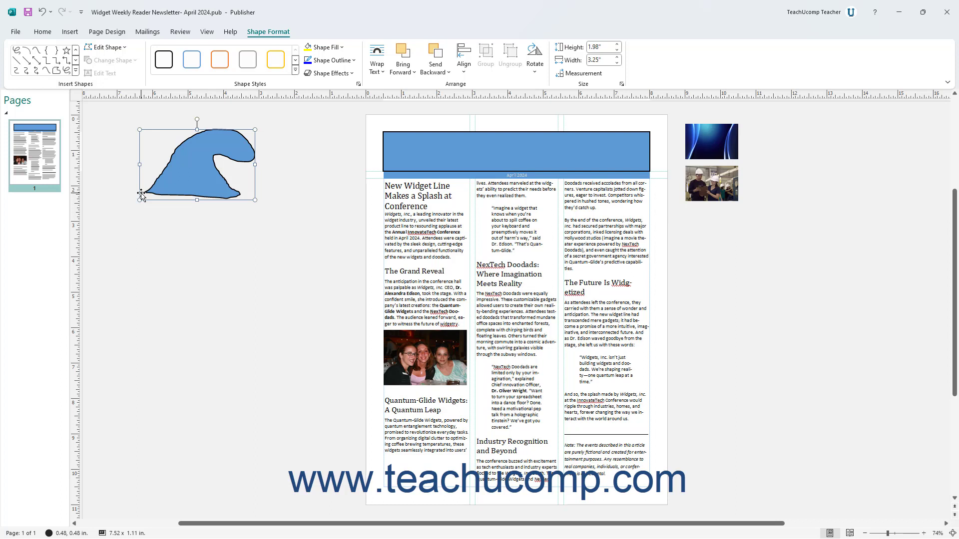
Edit the wave shape's points, pulling the points in its inner curve up and inward to reshape the hollow
left_click(126, 48)
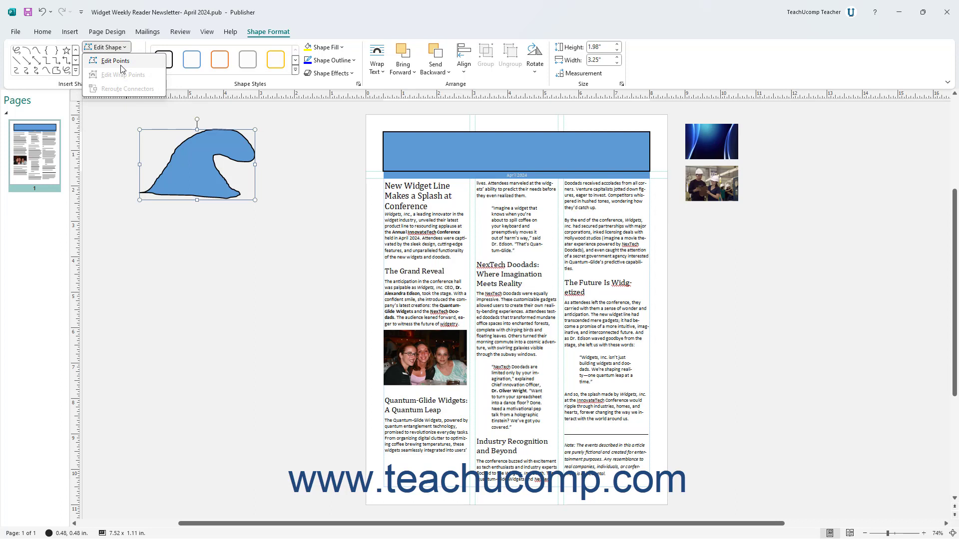
left_click(116, 61)
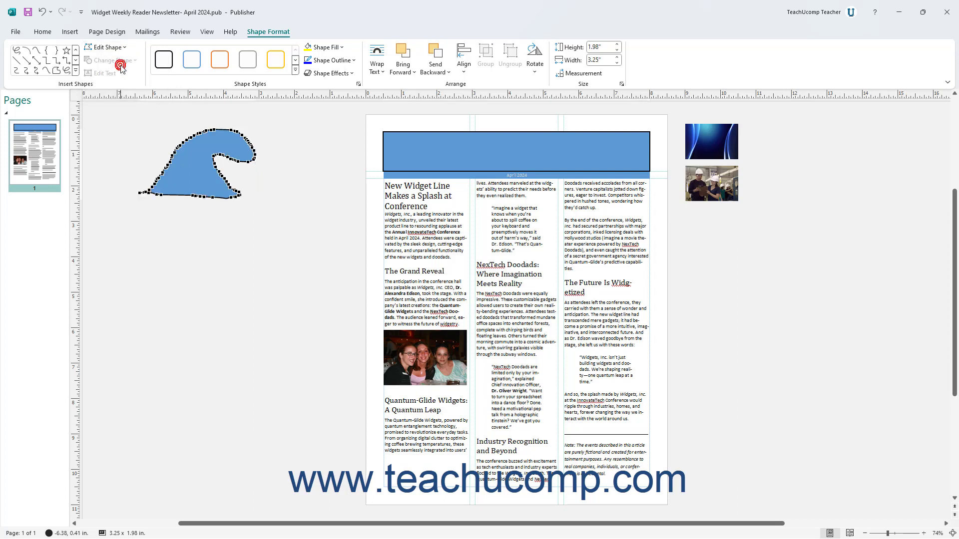
left_click(207, 155)
left_click_drag(207, 154, 212, 145)
left_click(221, 148)
left_click(225, 167)
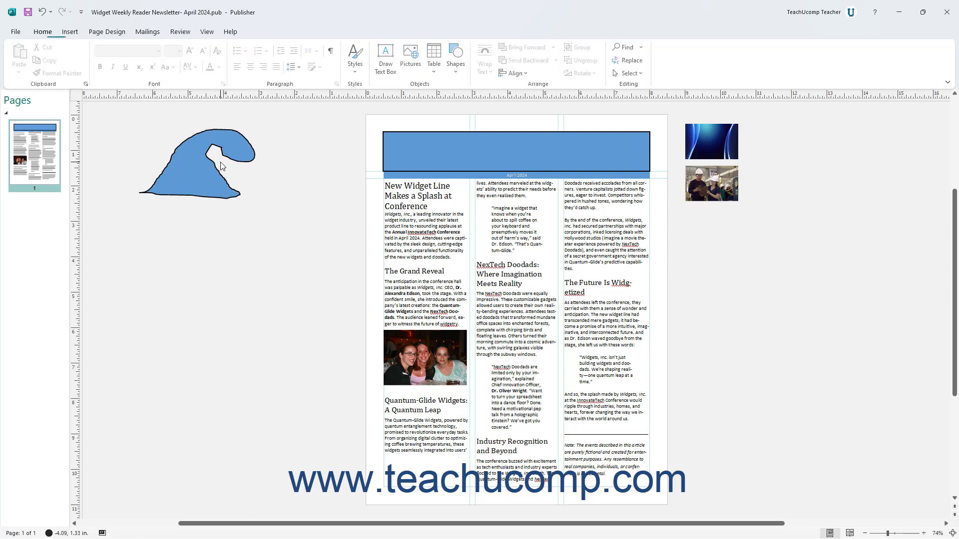
Delete the freeform wave shape beside the page
left_click(187, 172)
right_click(185, 172)
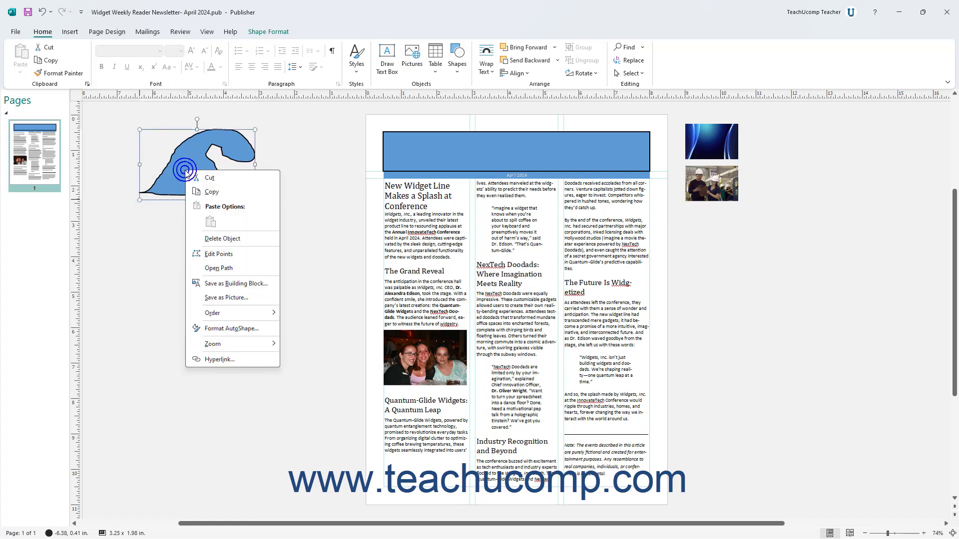
left_click(224, 239)
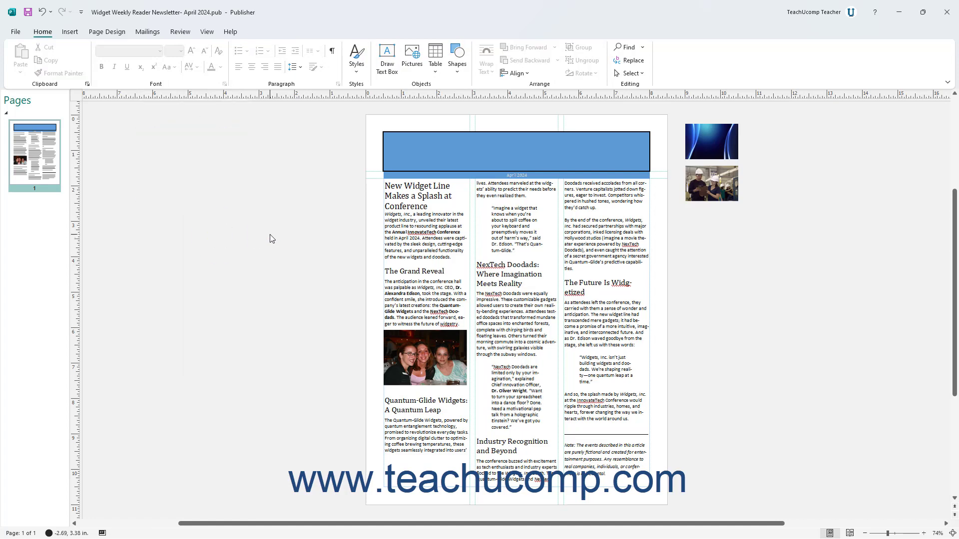
Change the blue masthead rectangle into a rounded rectangle
left_click(406, 151)
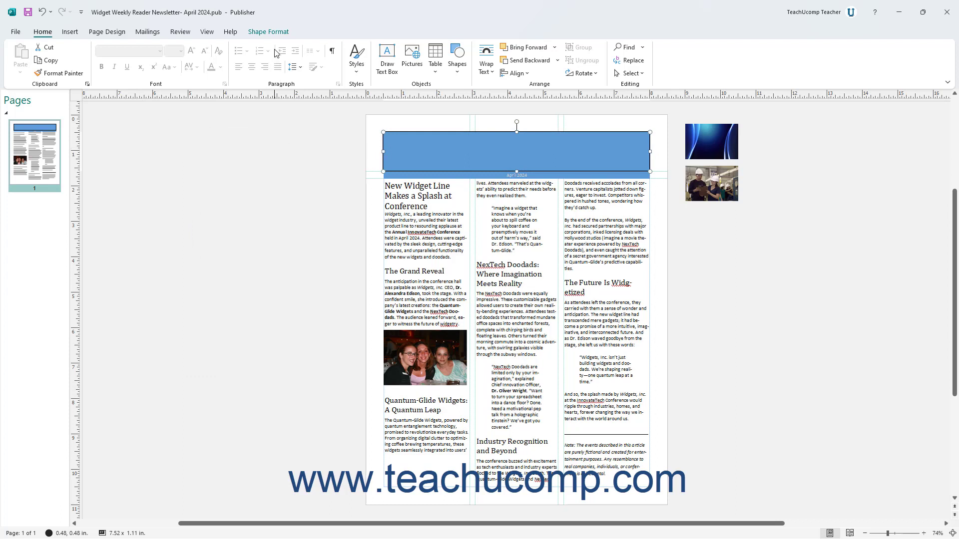
left_click(274, 33)
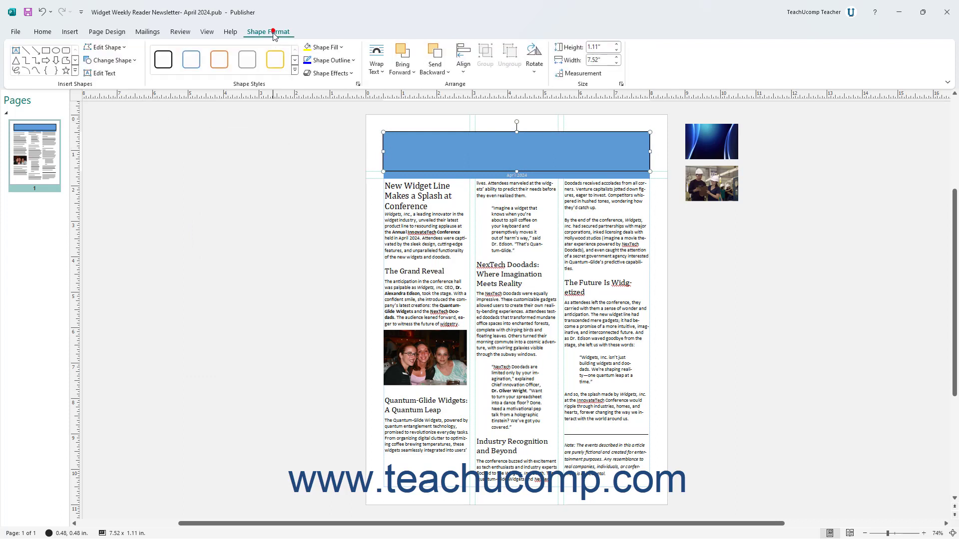
left_click(135, 60)
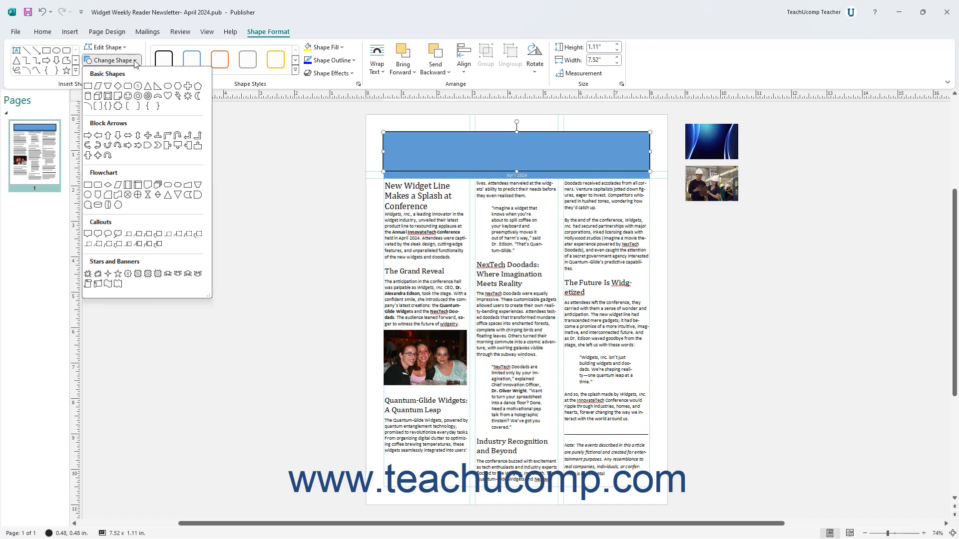
left_click(127, 87)
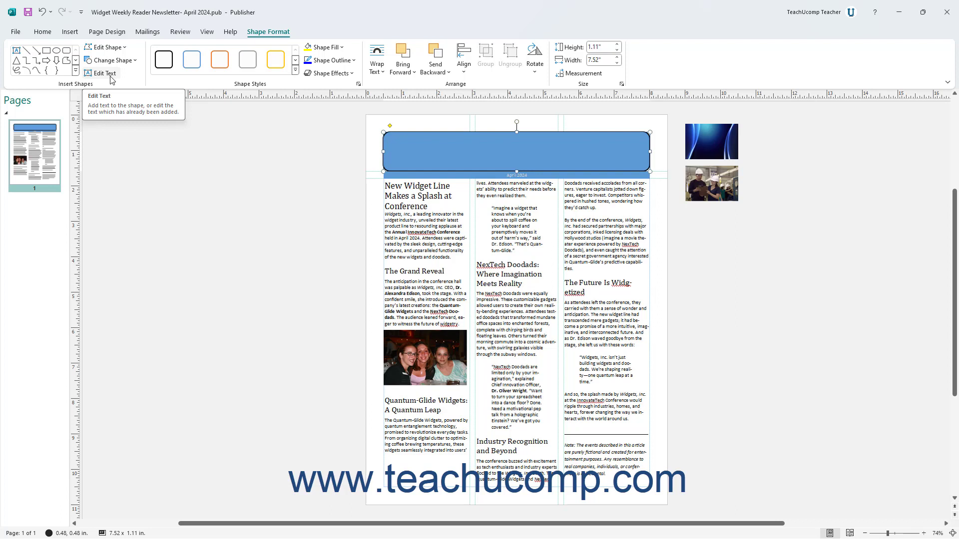
Add the text "Now this is a text box" to the rounded masthead shape, and undo both the typing and the text box conversion
left_click(110, 80)
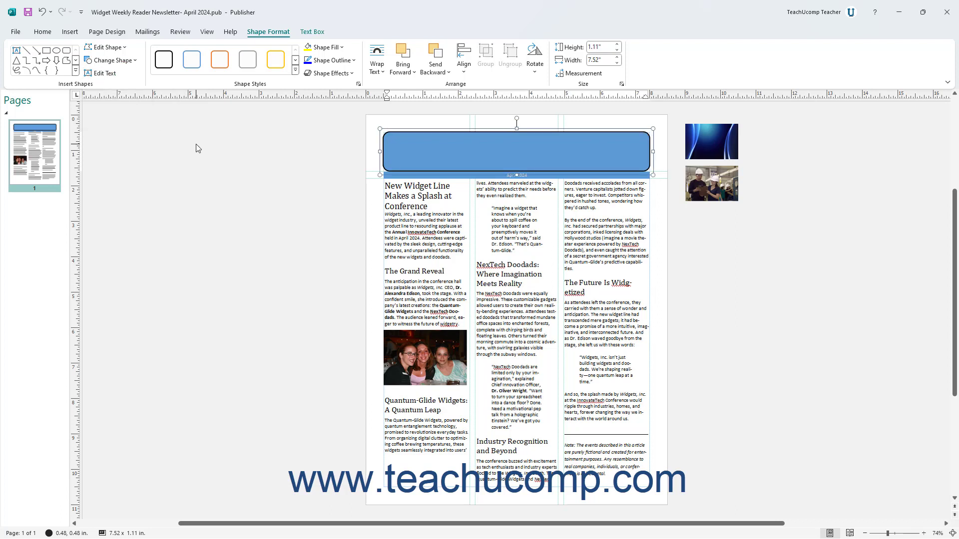
type("Now this is a text box")
left_click(52, 11)
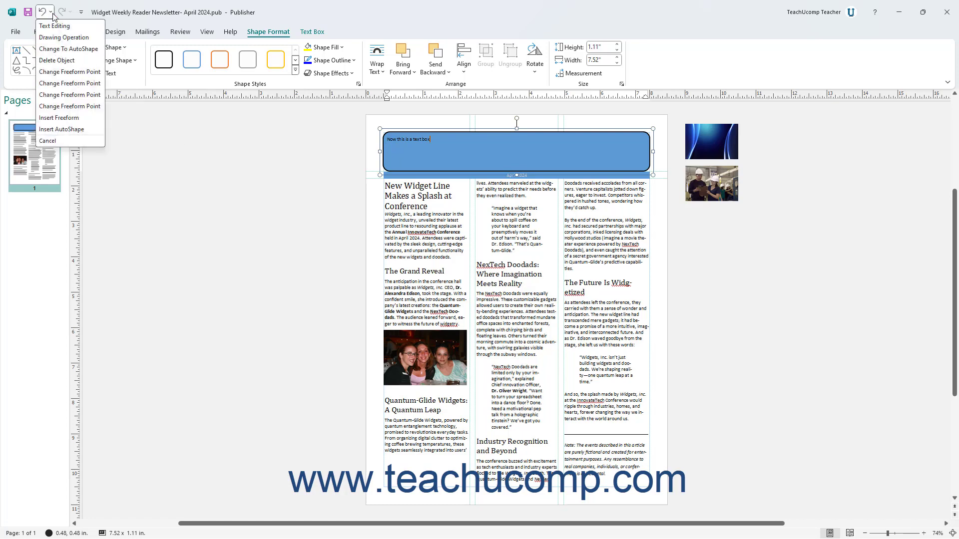
left_click(63, 36)
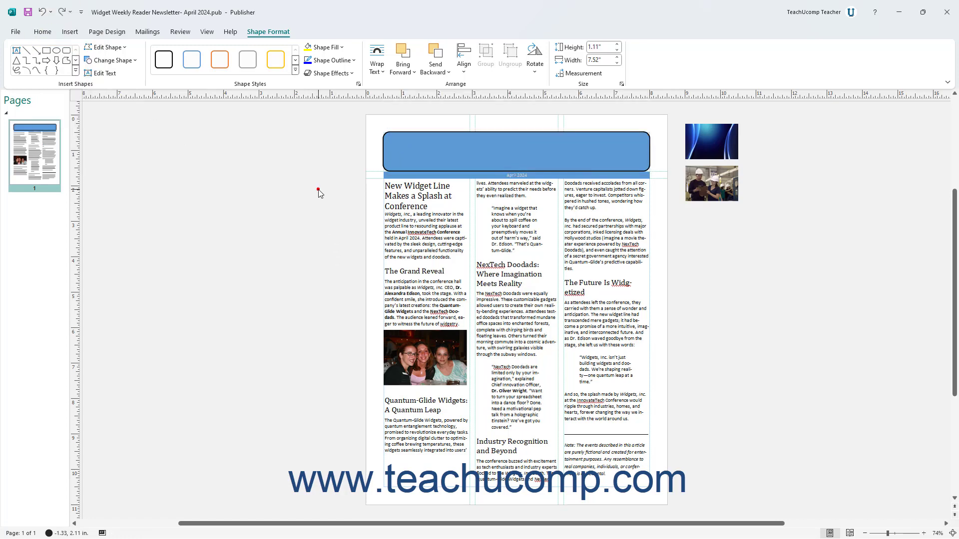
Try the solid blue preset style with a double outline on the rounded masthead, and apply the blue preset with the centre-lit gradient
left_click(420, 148)
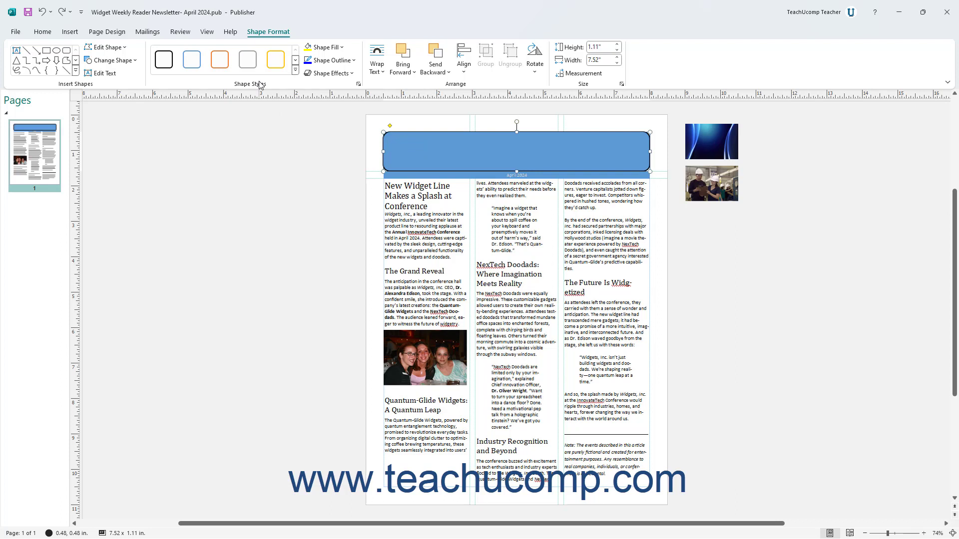
left_click(295, 70)
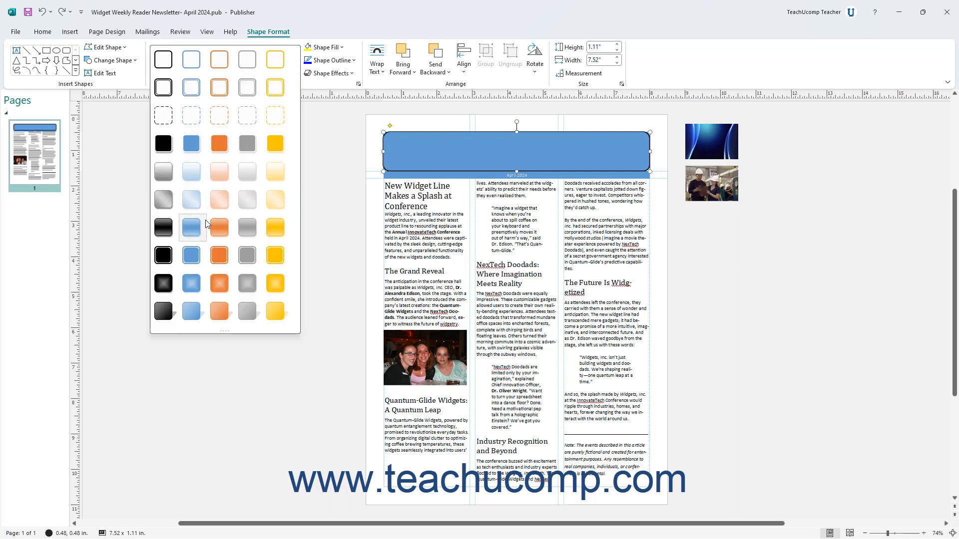
left_click(193, 256)
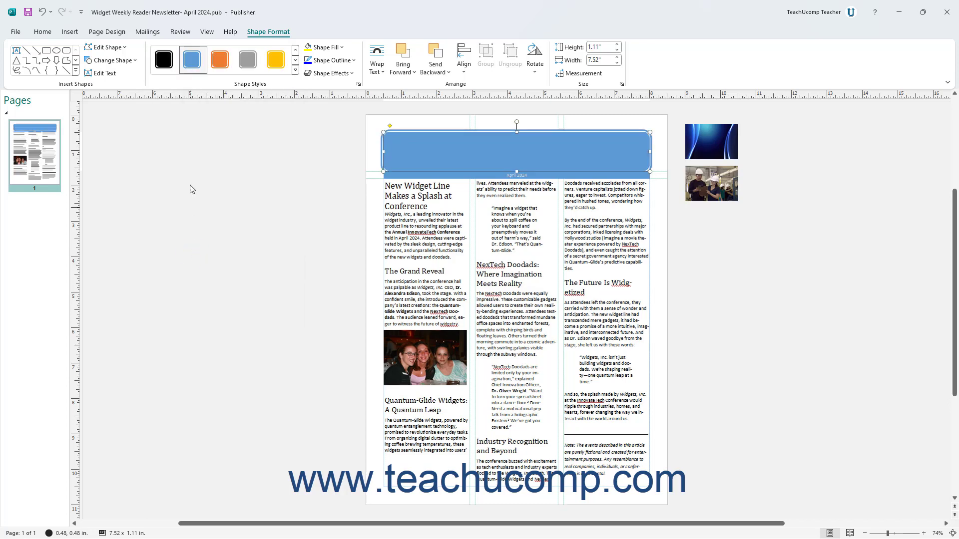
left_click(295, 70)
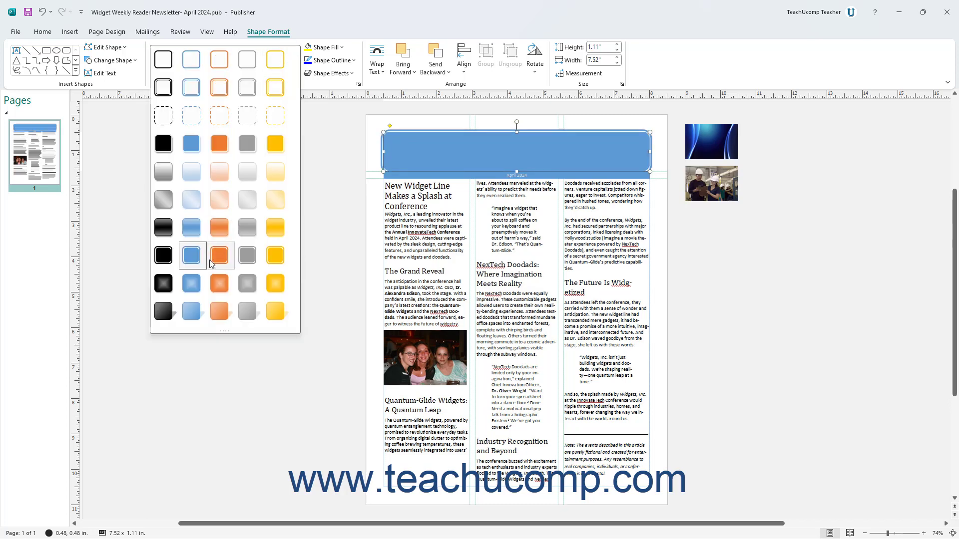
left_click(200, 283)
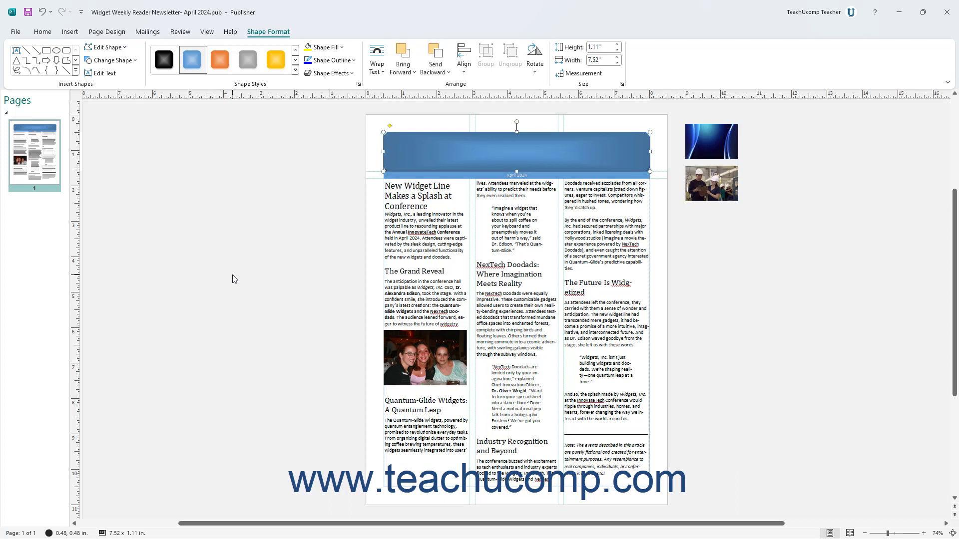
Open the additional fill colors for the masthead shape and pick the standard pink (#FF66FF)
left_click(344, 48)
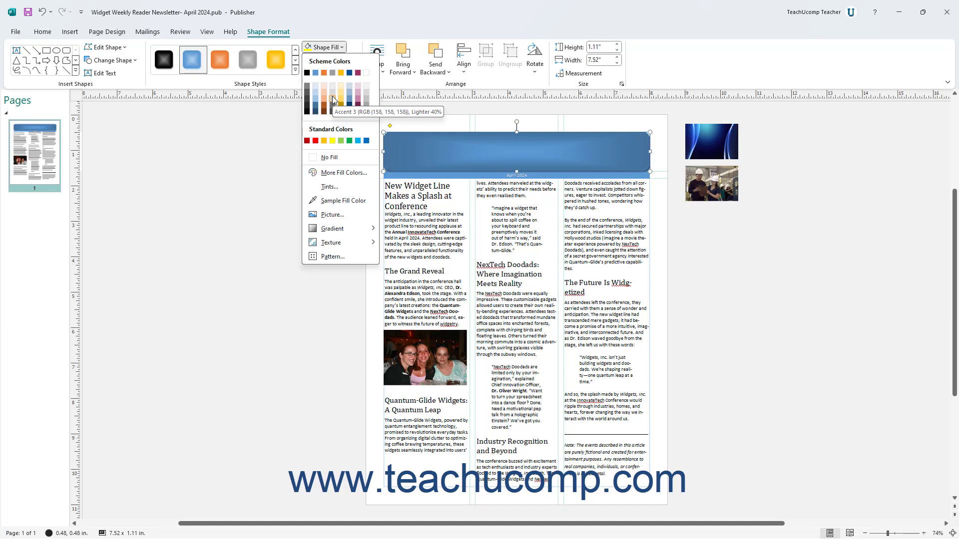
left_click(344, 173)
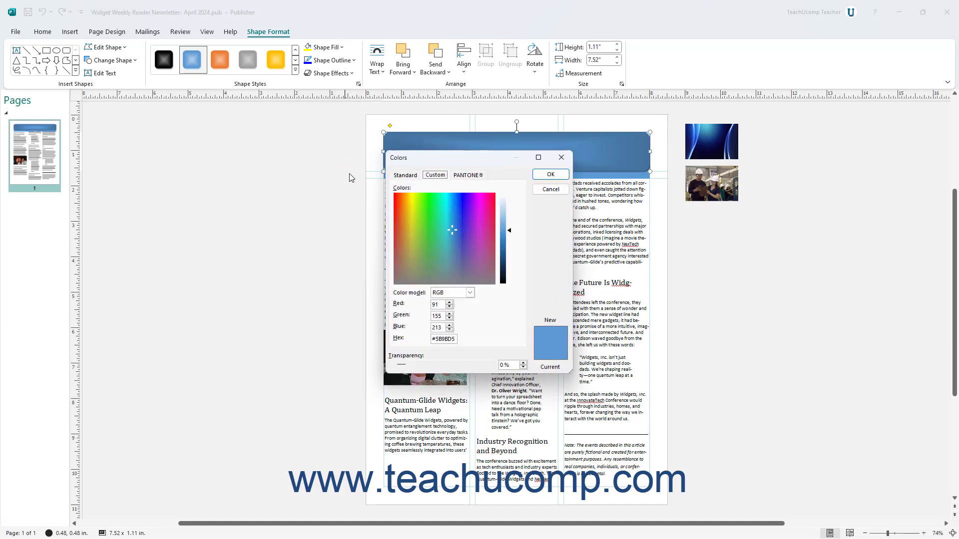
left_click(411, 177)
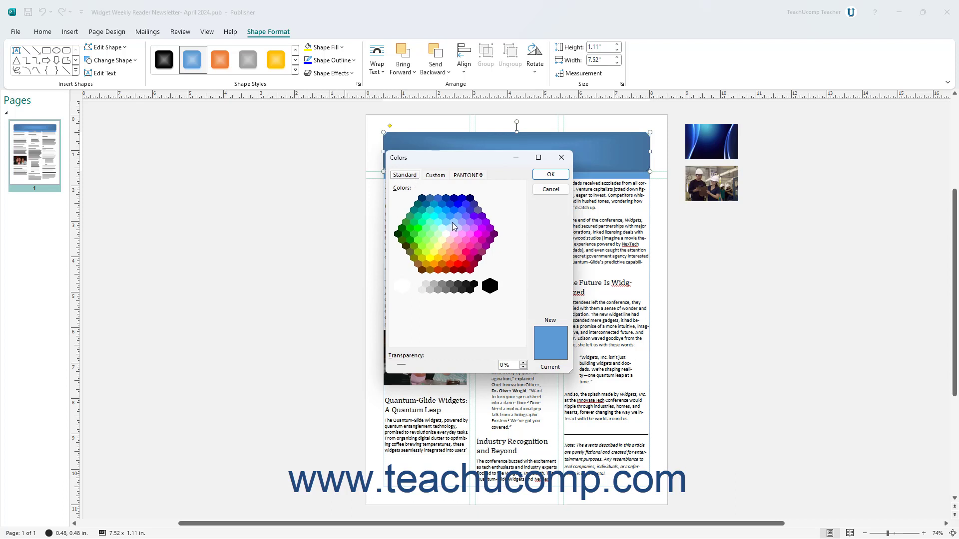
left_click(470, 235)
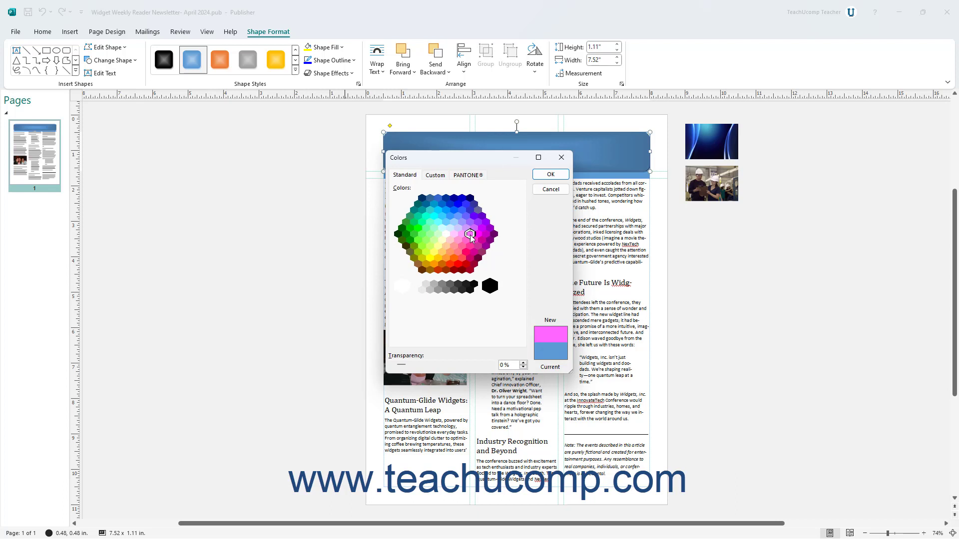
Mix a dark blue custom fill color (#1D5181) by picking a blue hue and lowering its brightness
left_click(435, 175)
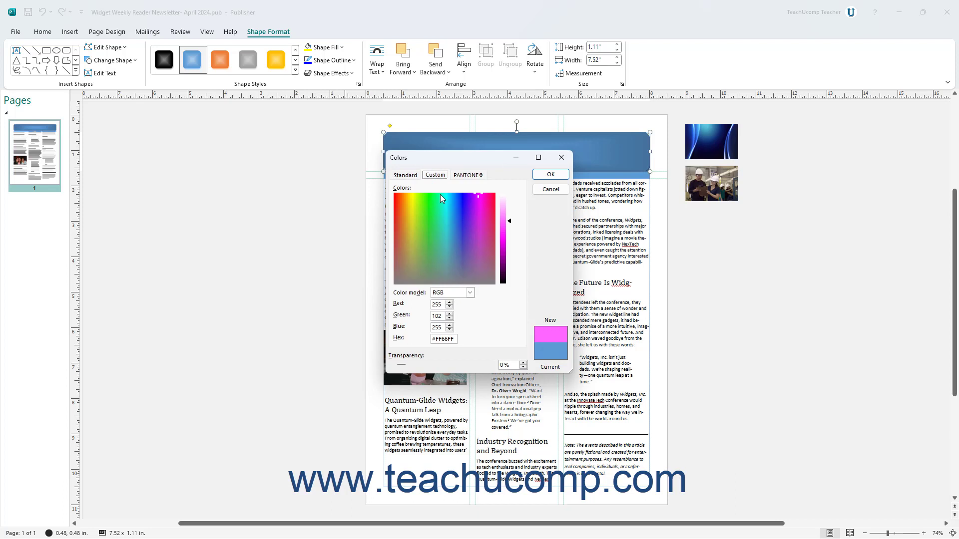
left_click(452, 225)
left_click_drag(509, 221, 508, 259)
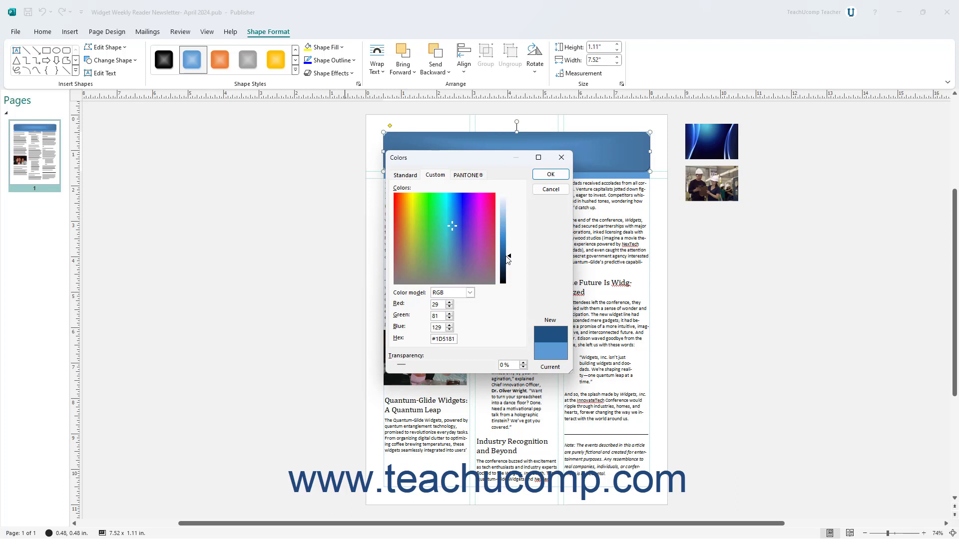
Choose PANTONE 652 C from the Solid Coated colors as the masthead shape's new fill color
left_click(471, 175)
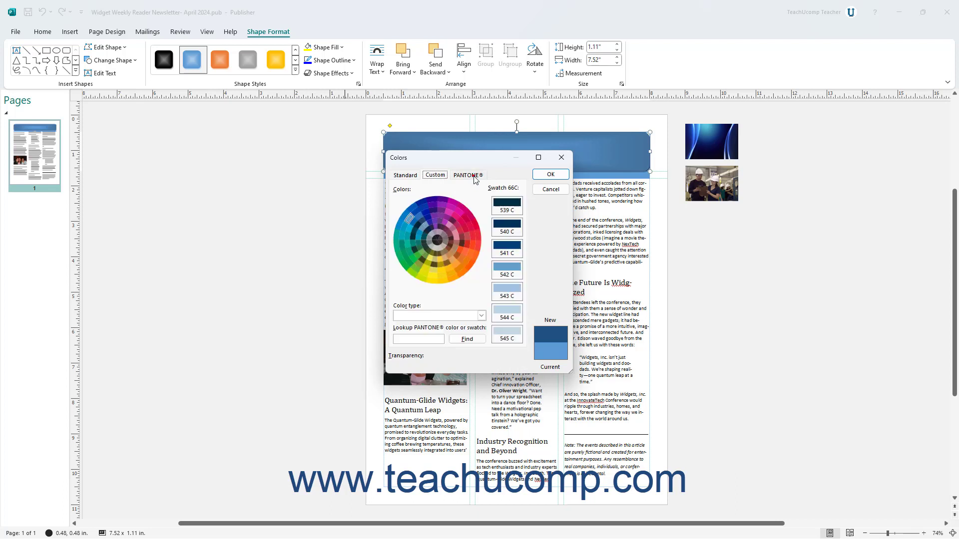
left_click(481, 316)
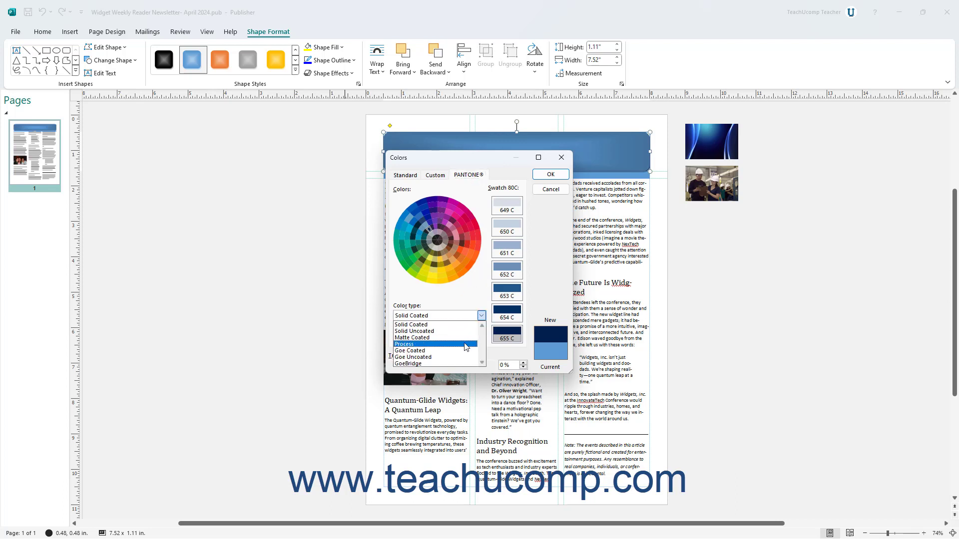
left_click(469, 325)
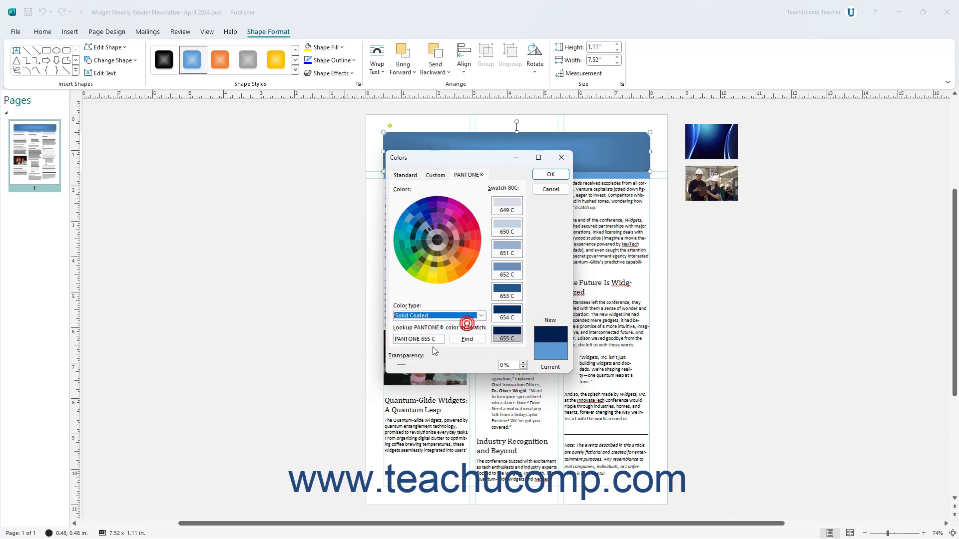
left_click(507, 271)
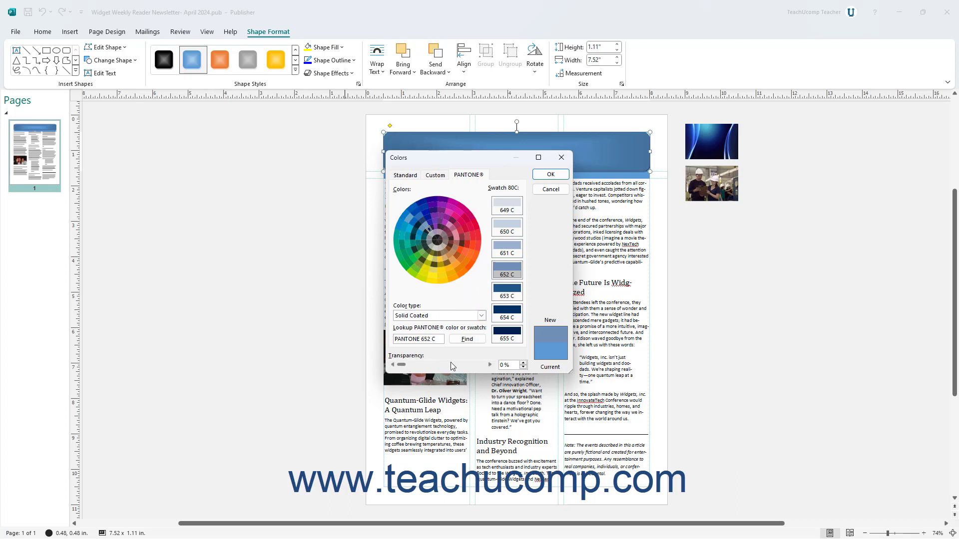
Raise the fill color's transparency by five small increments and apply the color to the masthead shape
left_click(490, 364)
left_click(490, 365)
left_click(490, 365)
left_click(490, 364)
left_click(490, 364)
left_click(550, 174)
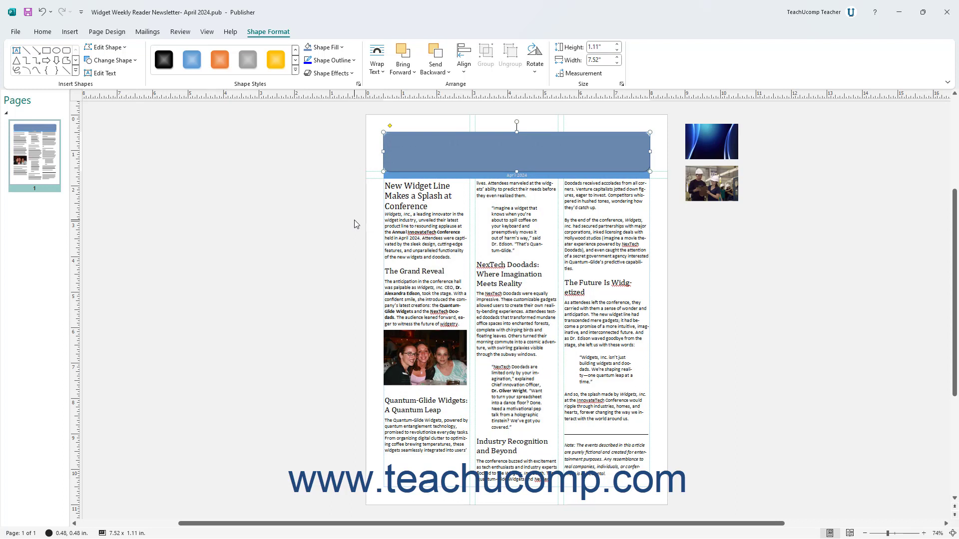
Fill the masthead shape with an 80% tint of the dark blue base color
left_click(338, 47)
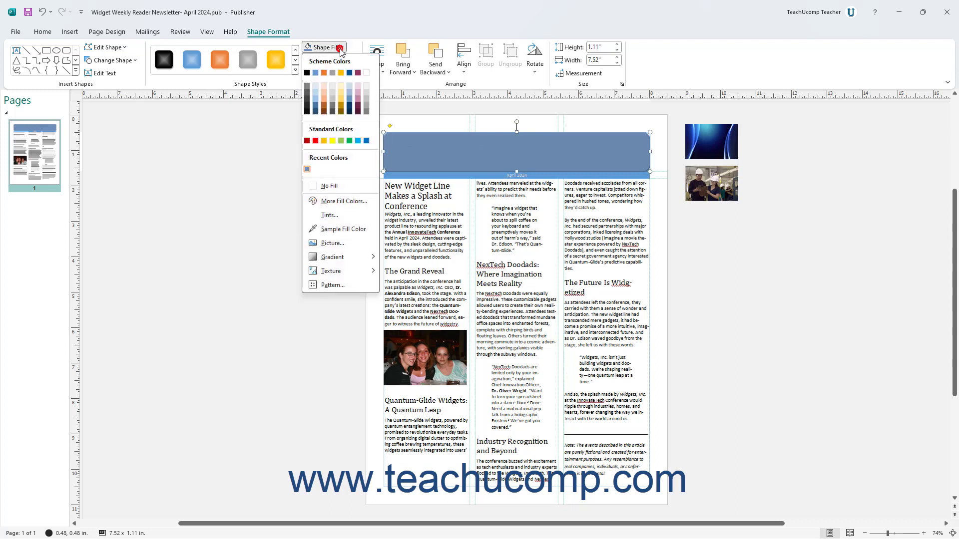
left_click(333, 220)
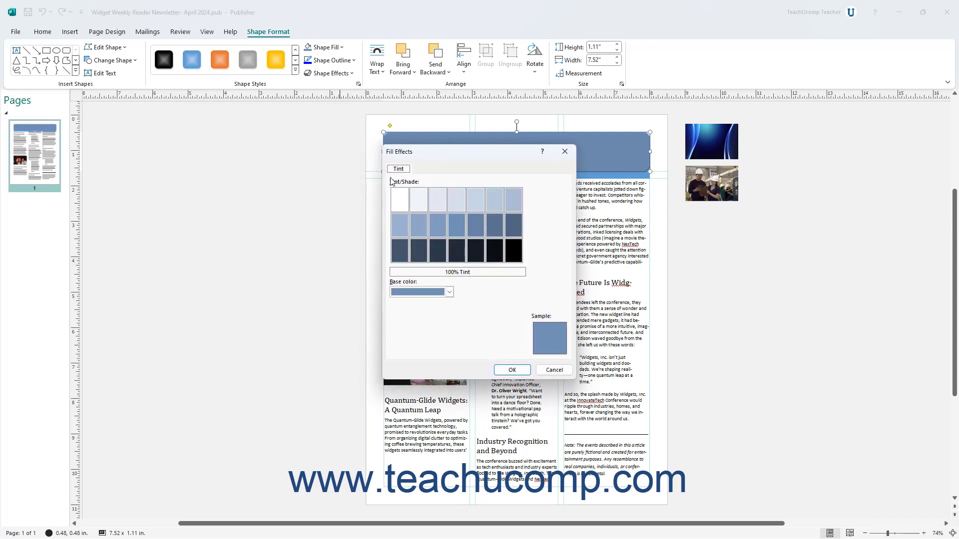
left_click(450, 292)
left_click(432, 306)
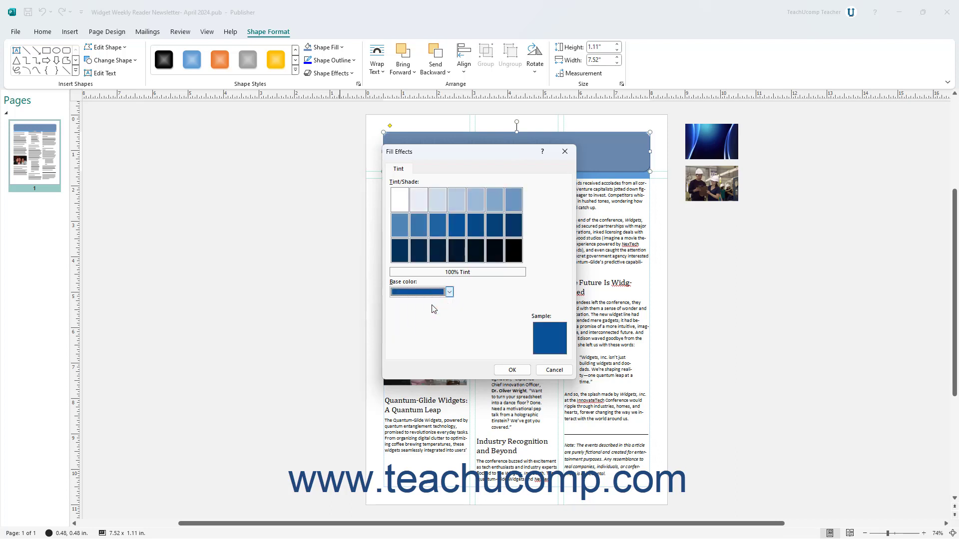
left_click(412, 183)
left_click(419, 228)
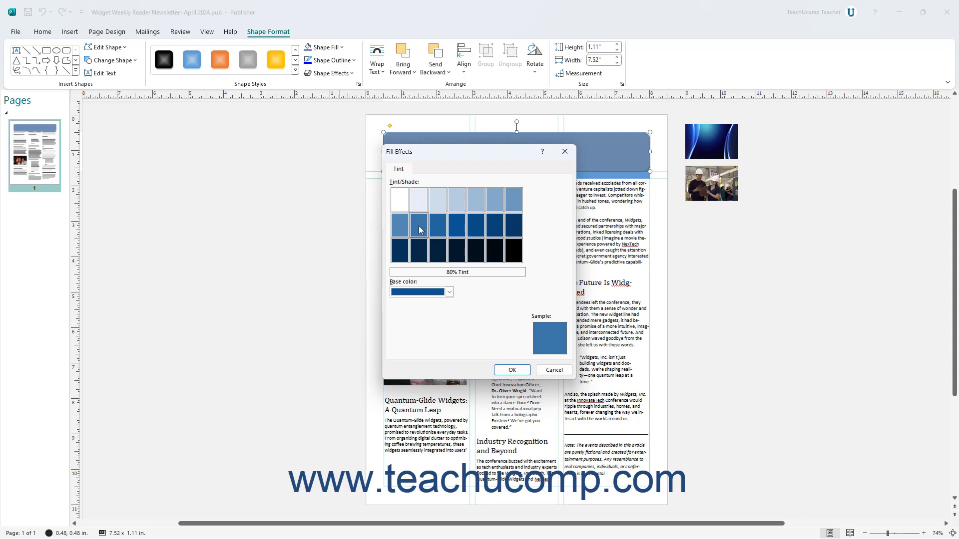
left_click(518, 370)
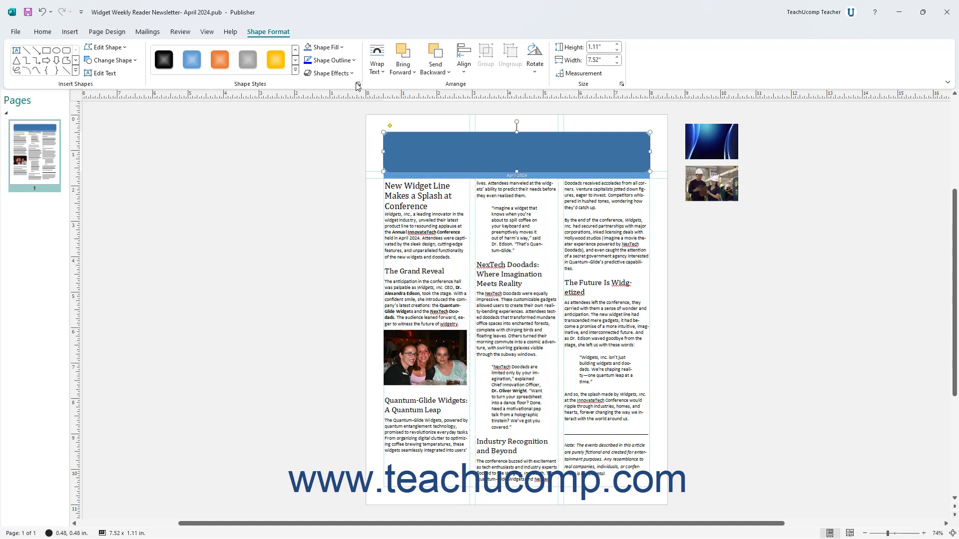
Fill the masthead with a color sampled from the photo of the three women, and remove the fill
left_click(339, 48)
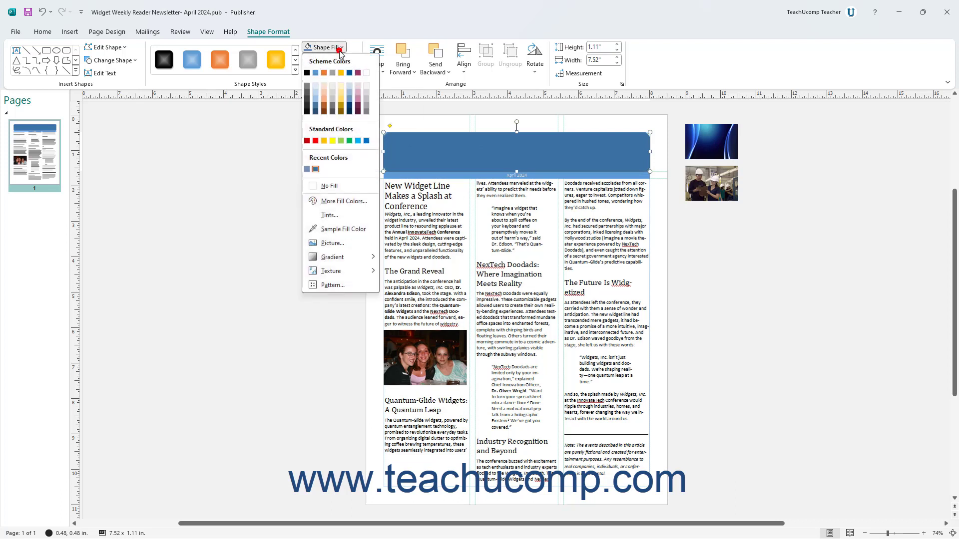
left_click(341, 230)
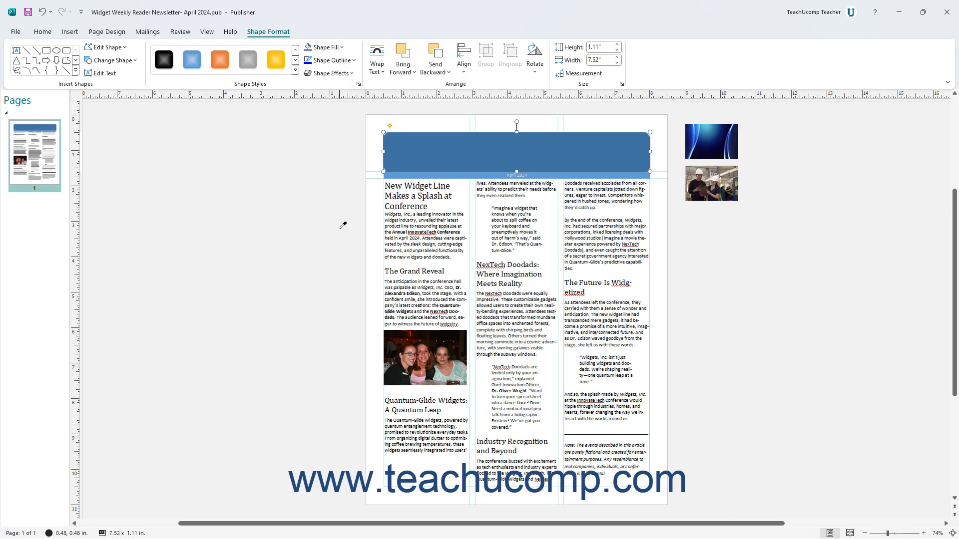
left_click(457, 366)
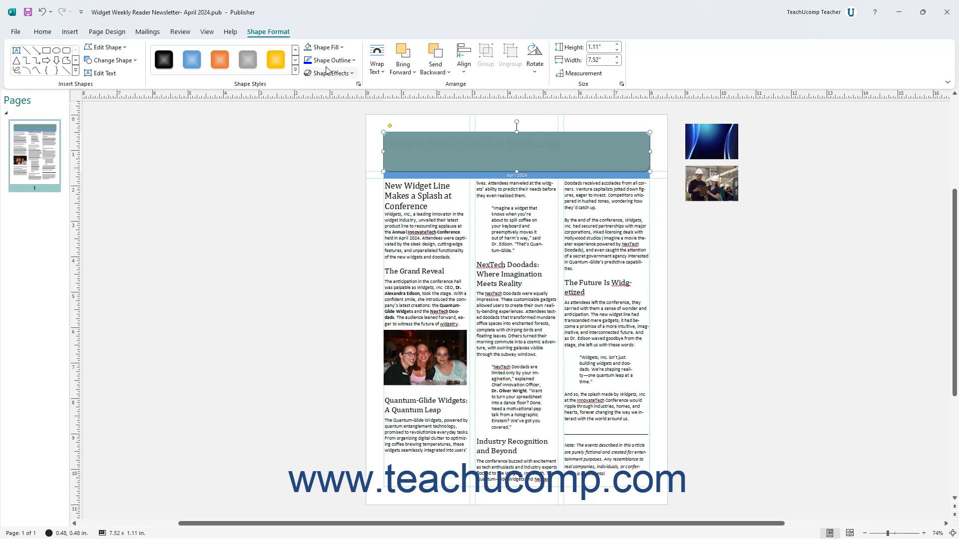
left_click(334, 48)
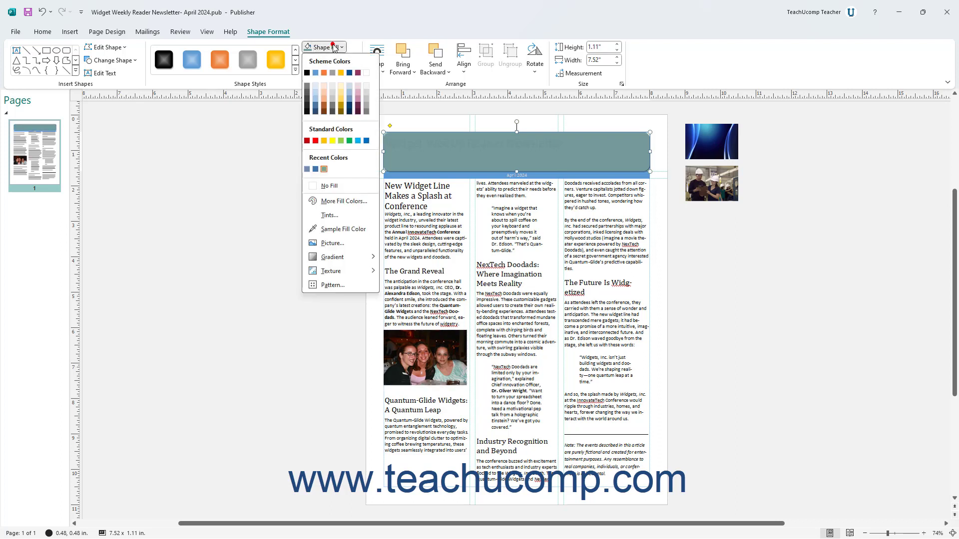
left_click(348, 190)
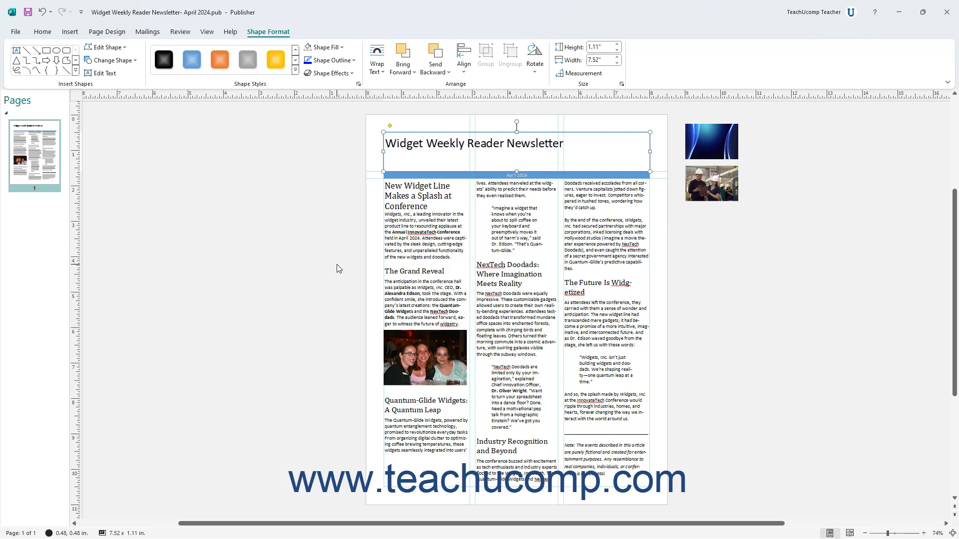
Fill the masthead shape with the flower picture DestructiveEdits.JPG from the local Pictures folder
left_click(329, 47)
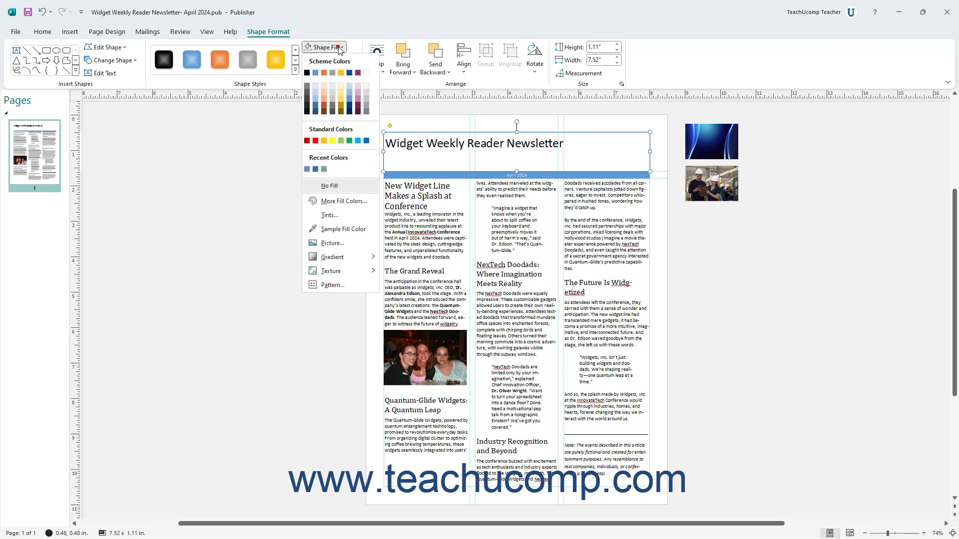
left_click(331, 243)
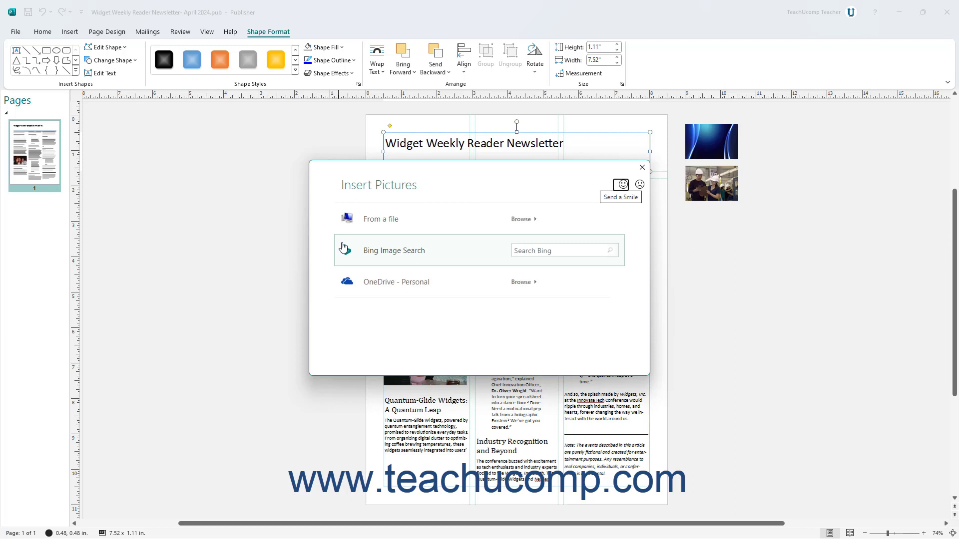
left_click(441, 228)
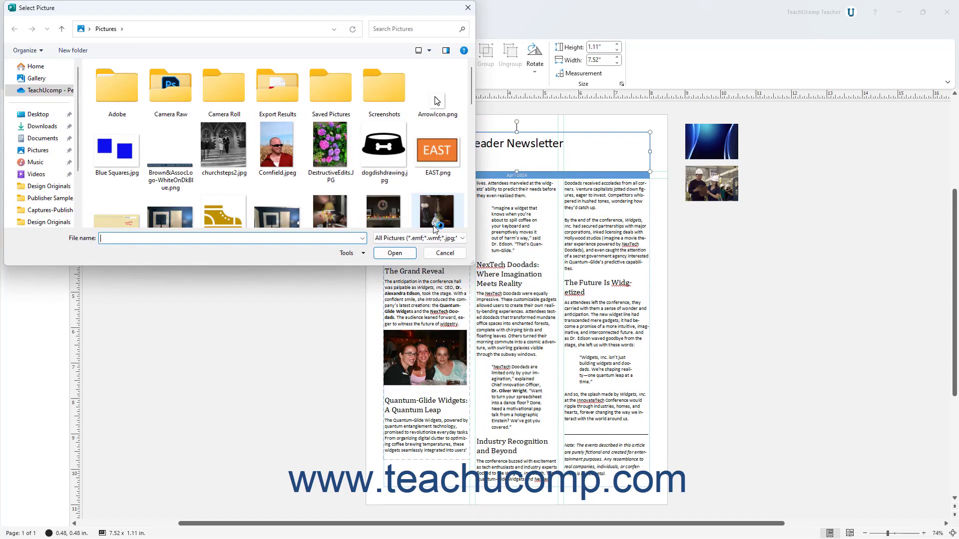
left_click(336, 151)
left_click(386, 253)
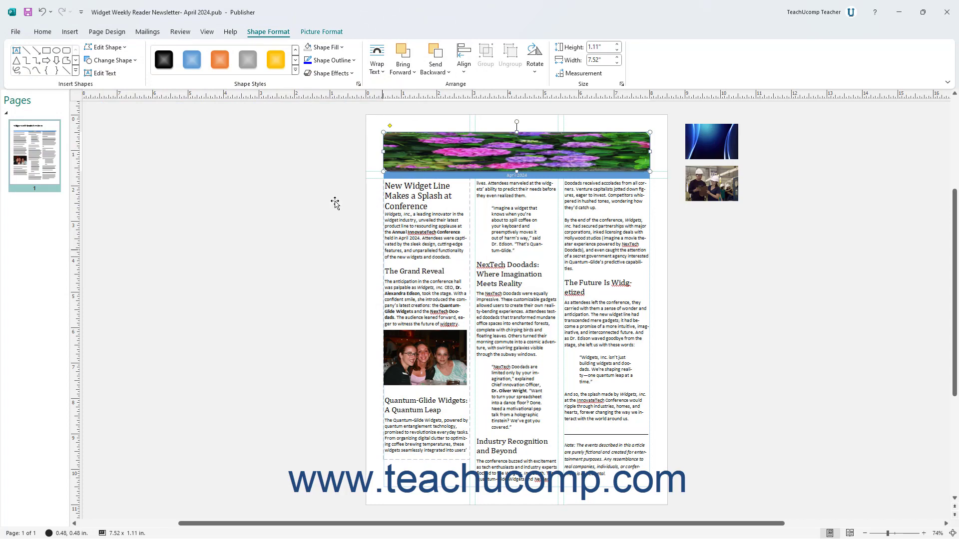
Fill the masthead shape with the light gradient variation that radiates from the center
left_click(326, 47)
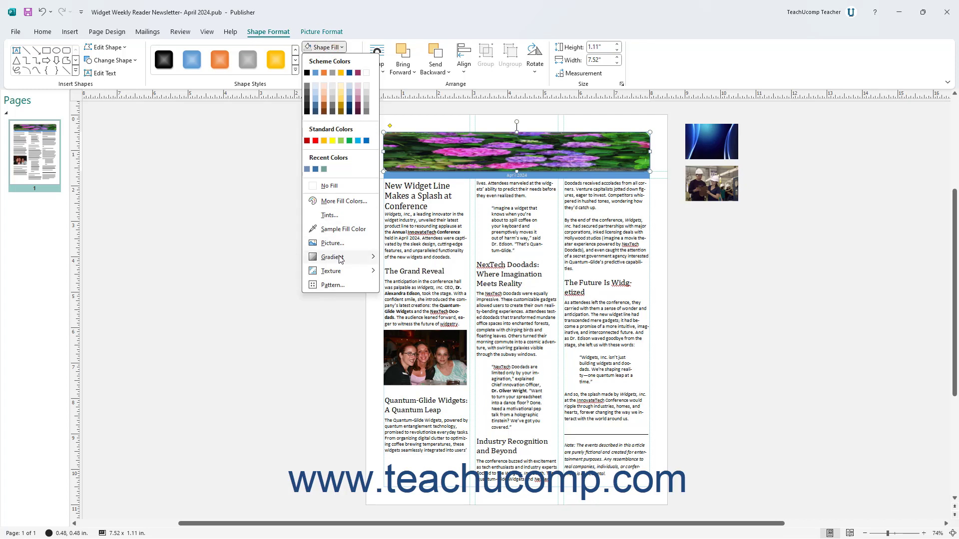
mouse_move(340, 259)
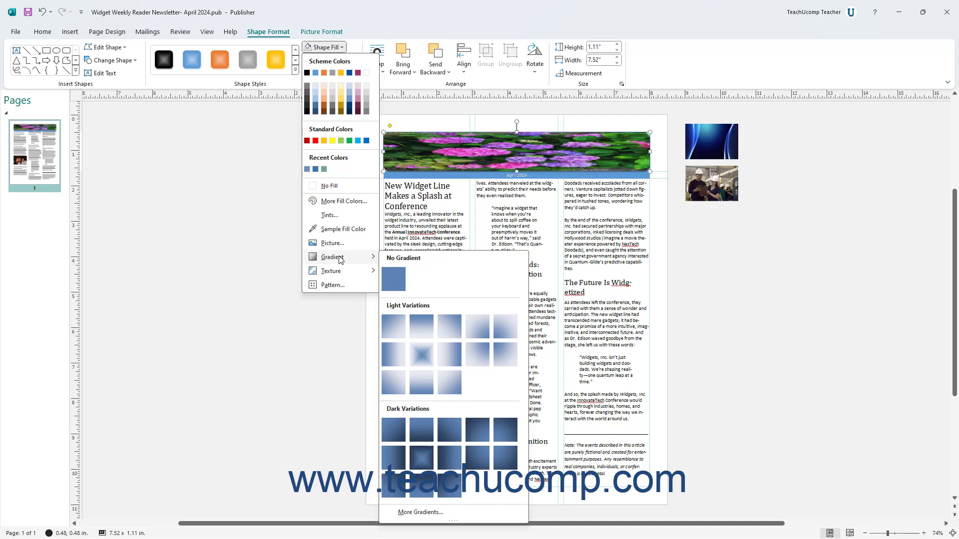
left_click(423, 354)
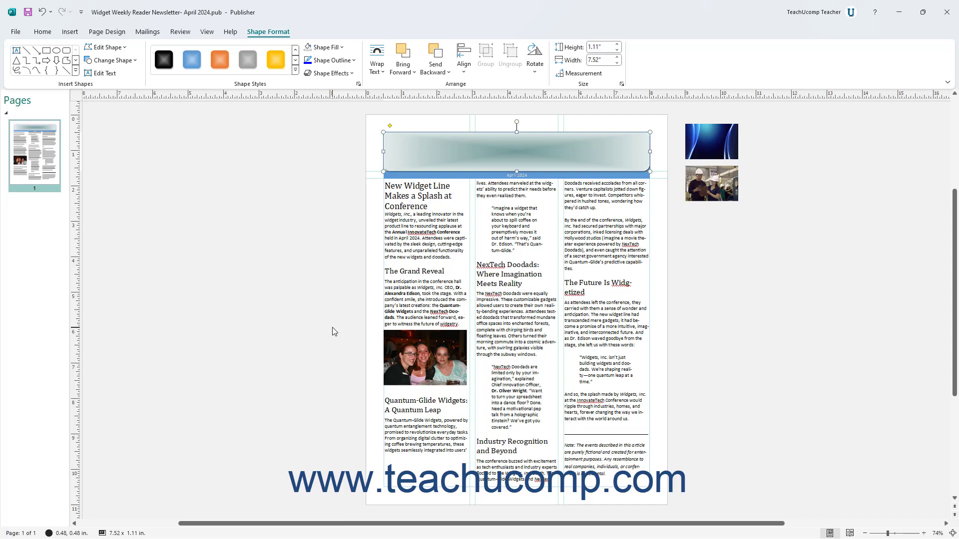
Fill the masthead shape with the dark purple preset texture
left_click(329, 49)
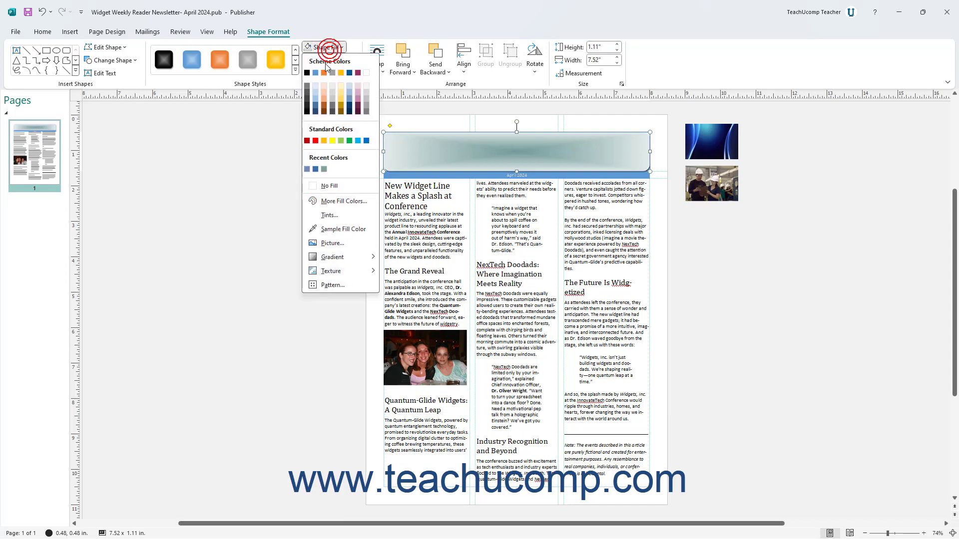
mouse_move(330, 278)
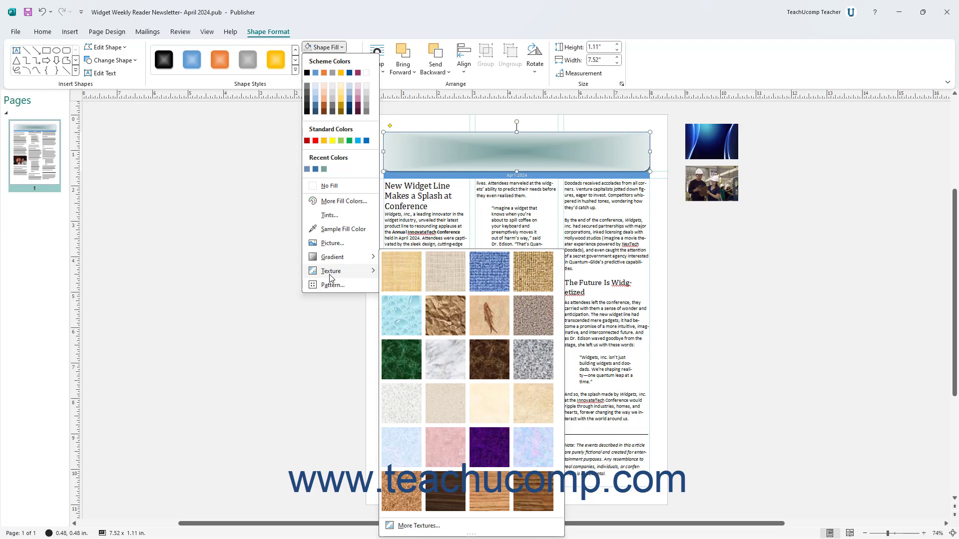
left_click(489, 448)
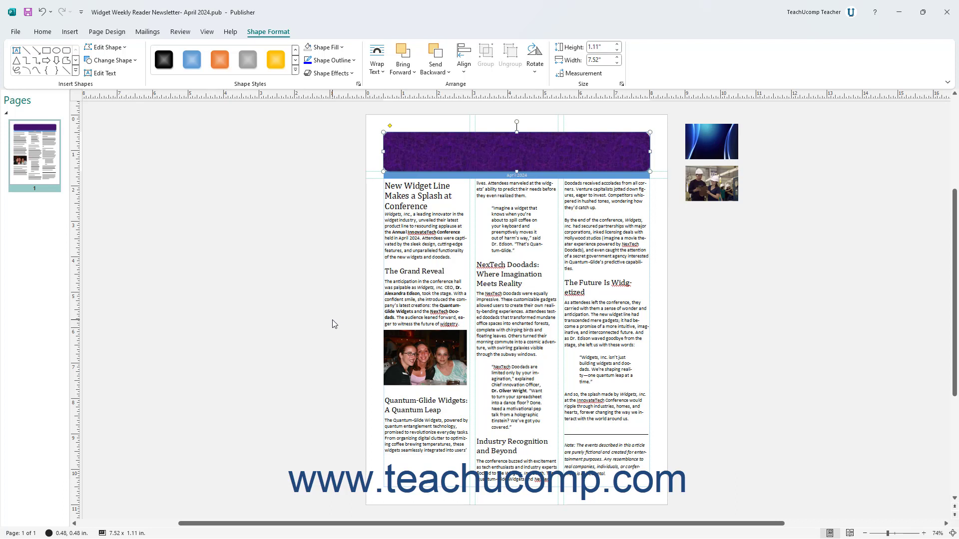
Fill the masthead with the sparsest dotted pattern, using a black foreground and a white background
left_click(322, 47)
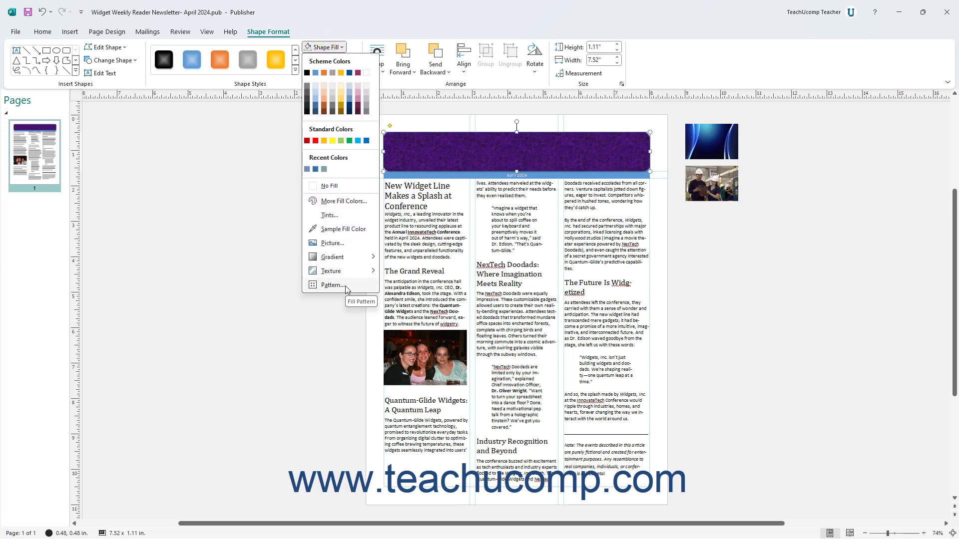
left_click(332, 285)
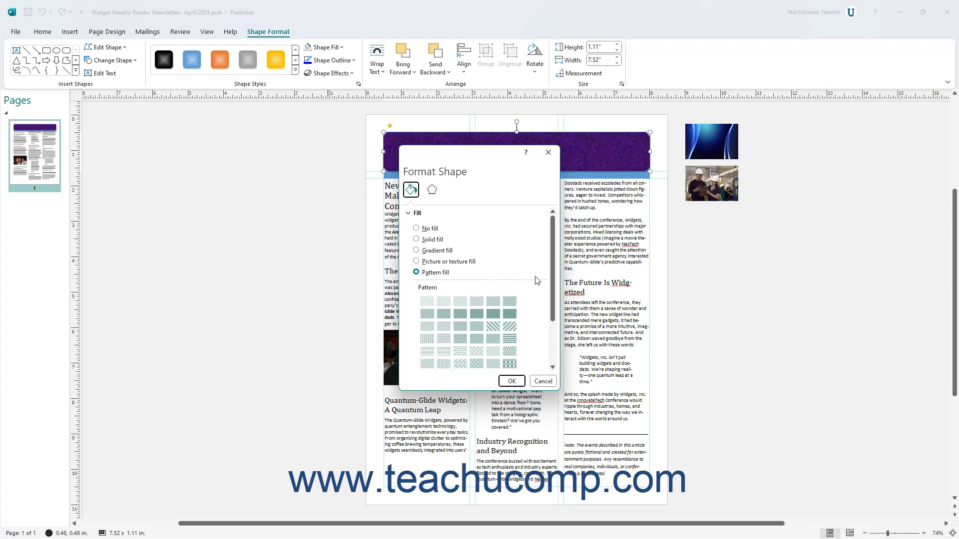
scroll(536, 277, "down", 3)
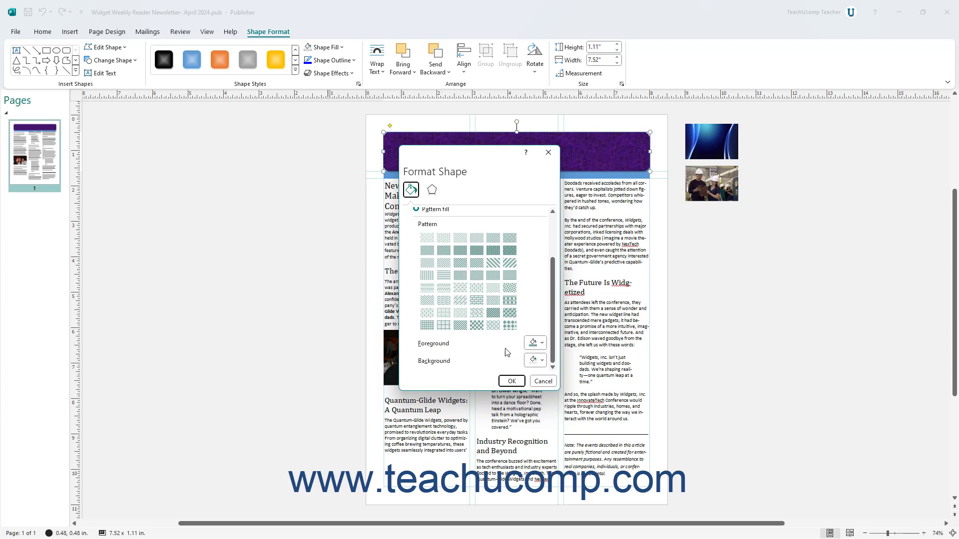
left_click(533, 345)
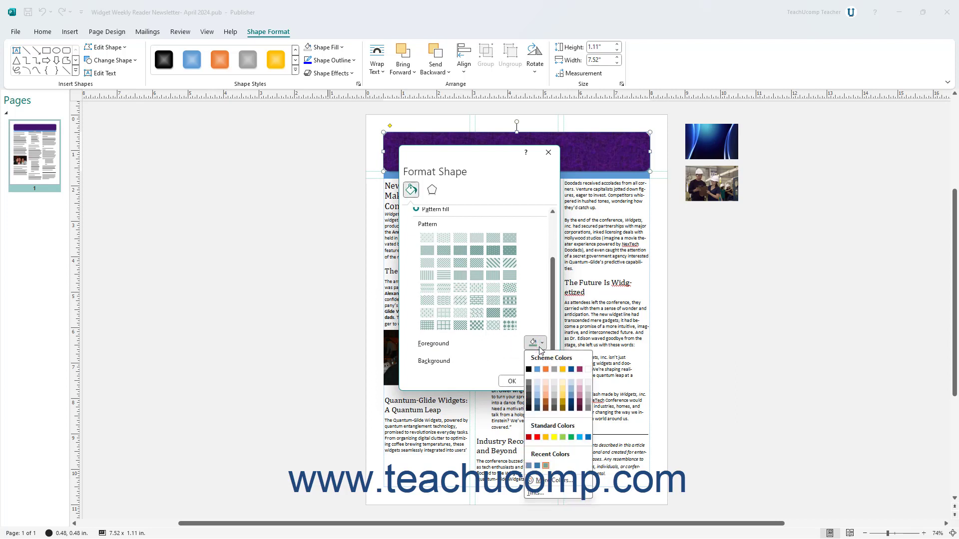
left_click(535, 368)
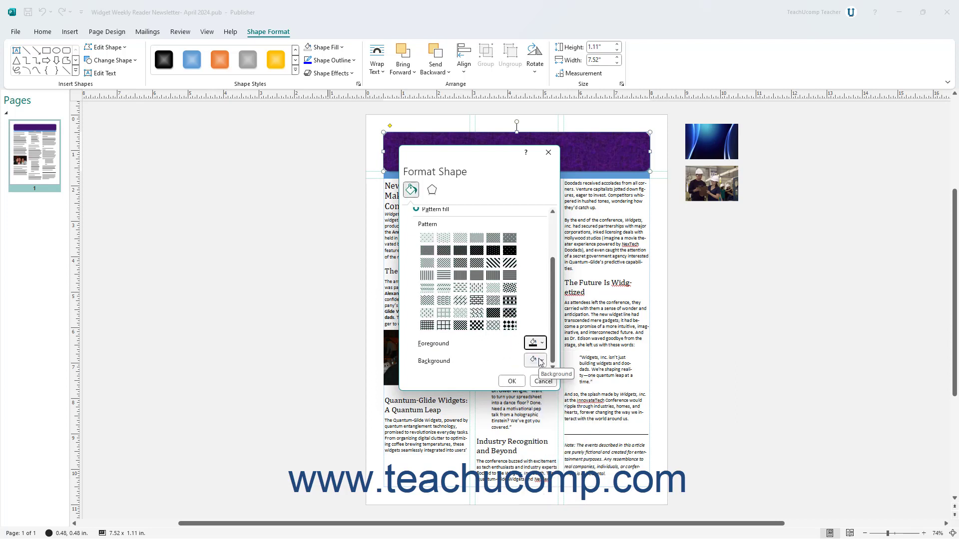
left_click(540, 361)
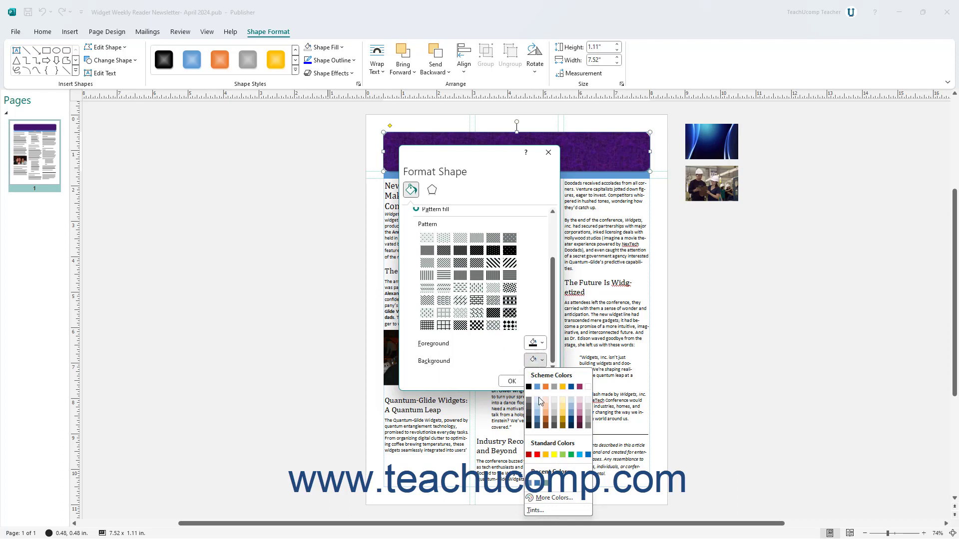
left_click(585, 387)
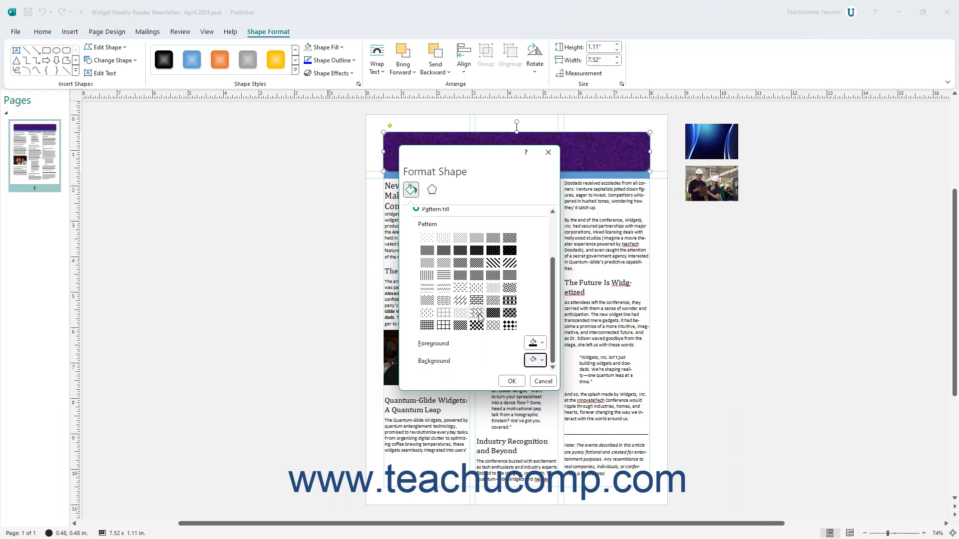
left_click(427, 238)
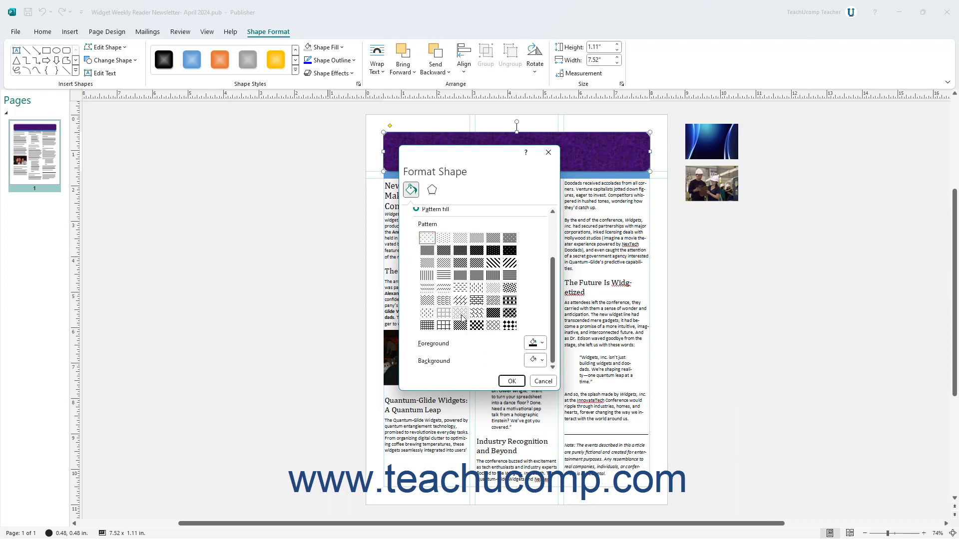
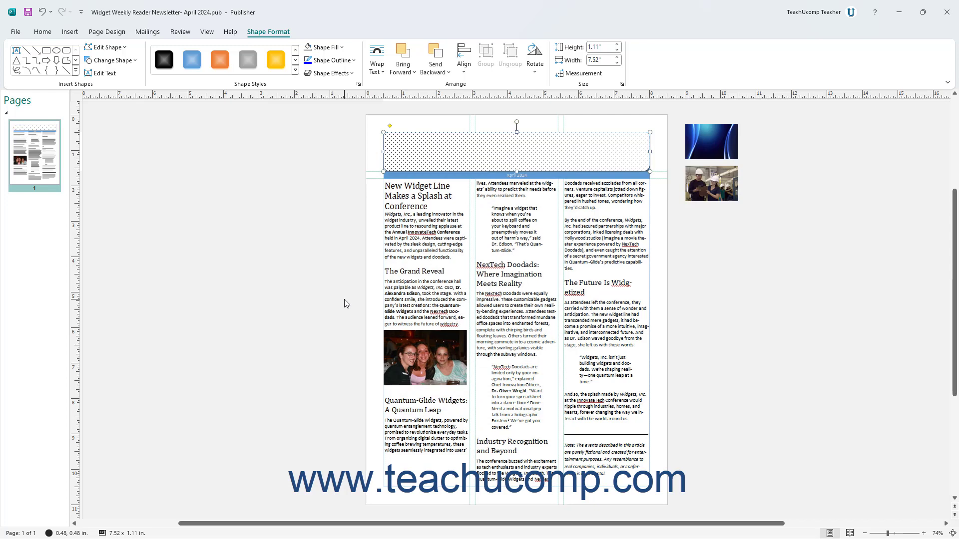
Try a standard red outline on the masthead shape, and apply No Outline to it
left_click(354, 60)
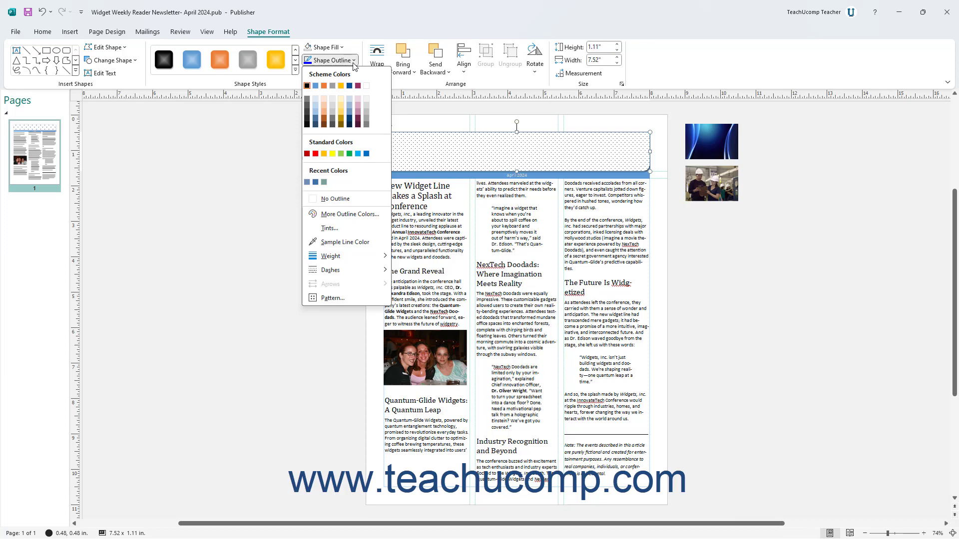
left_click(315, 154)
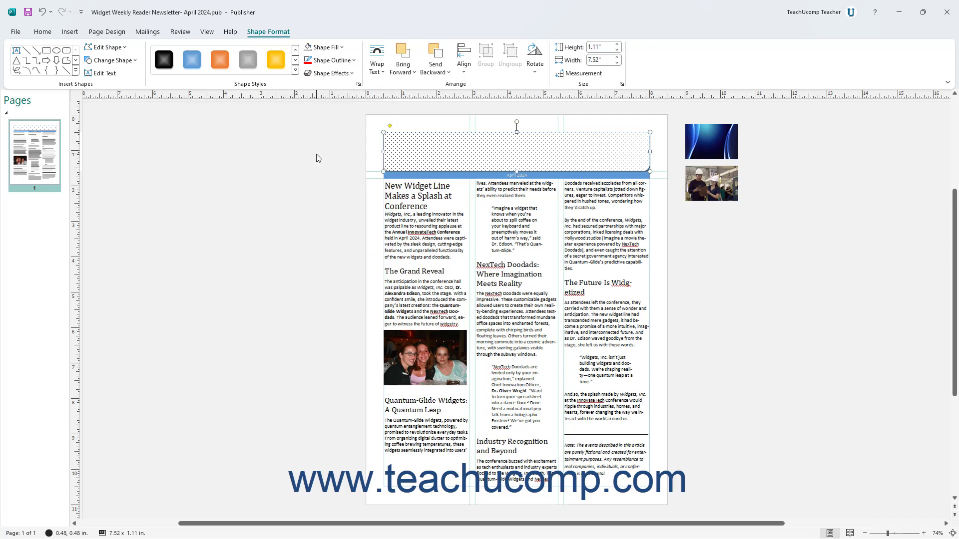
left_click(347, 60)
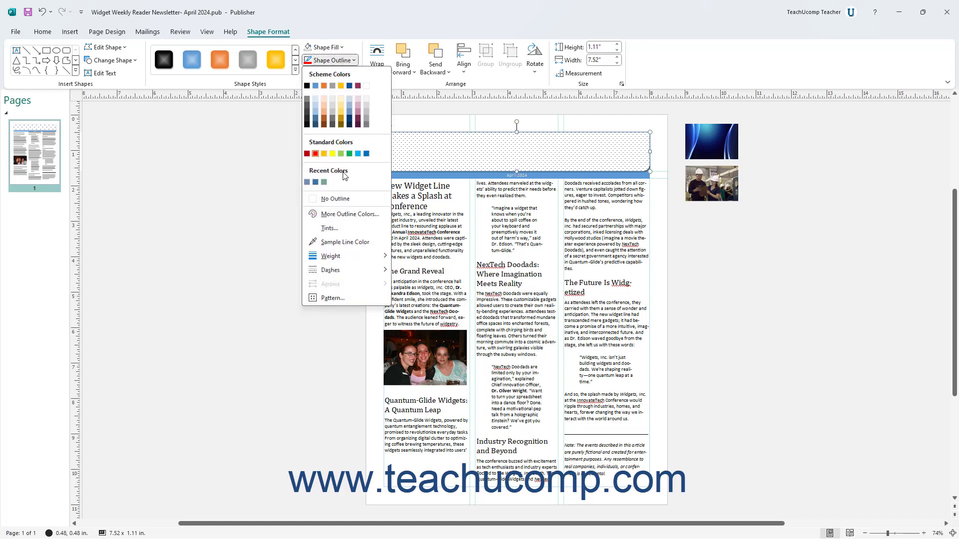
left_click(347, 199)
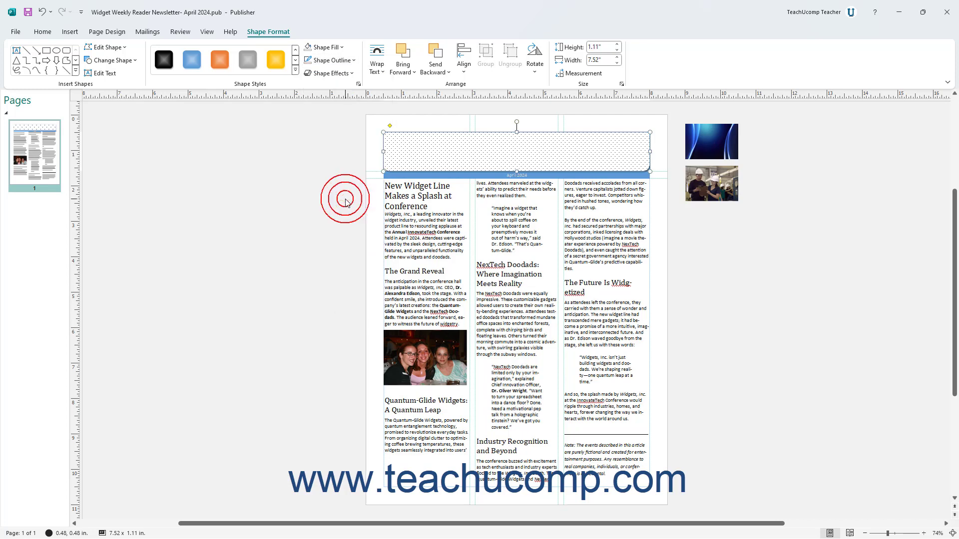
Give the masthead shape a dark blue scheme-color outline, 3 pt thick, in the second dotted dash style
left_click(350, 61)
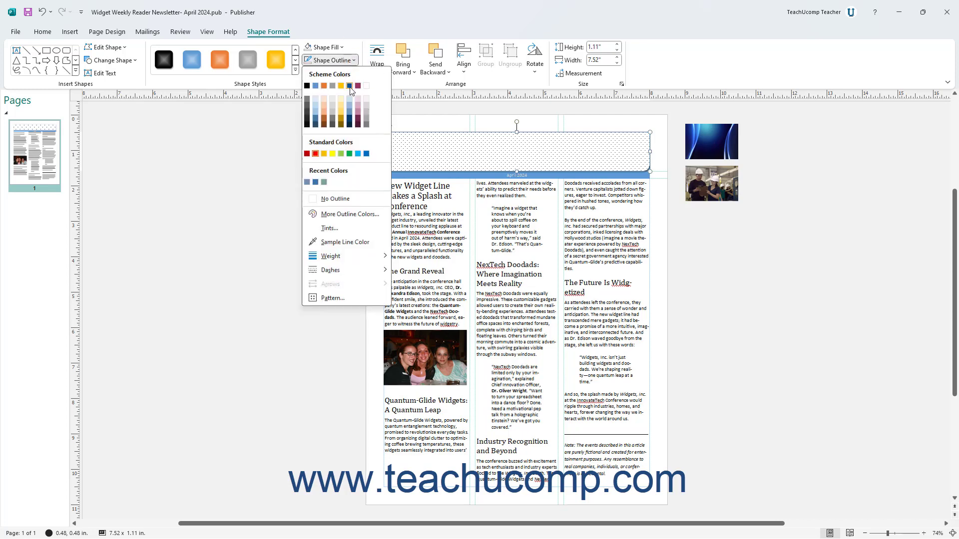
key("Escape")
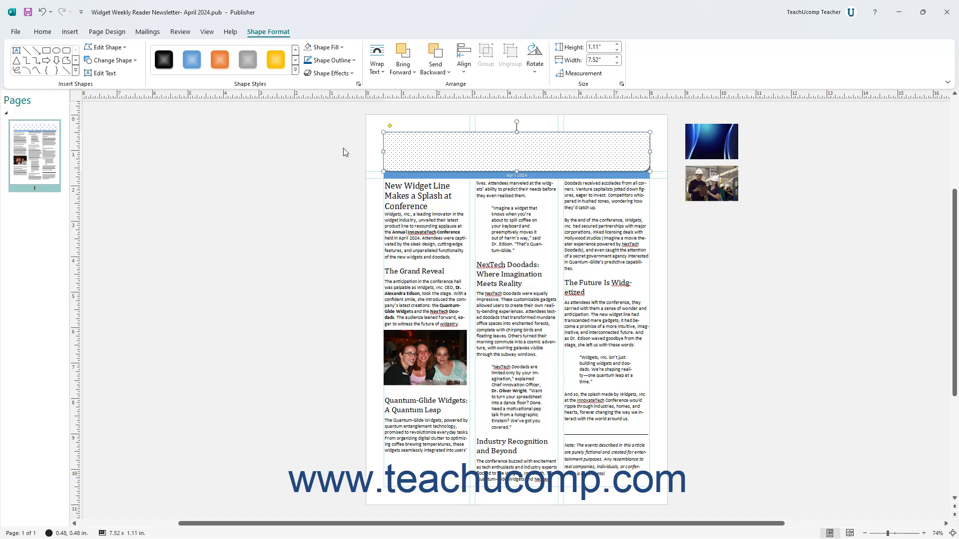
left_click(353, 61)
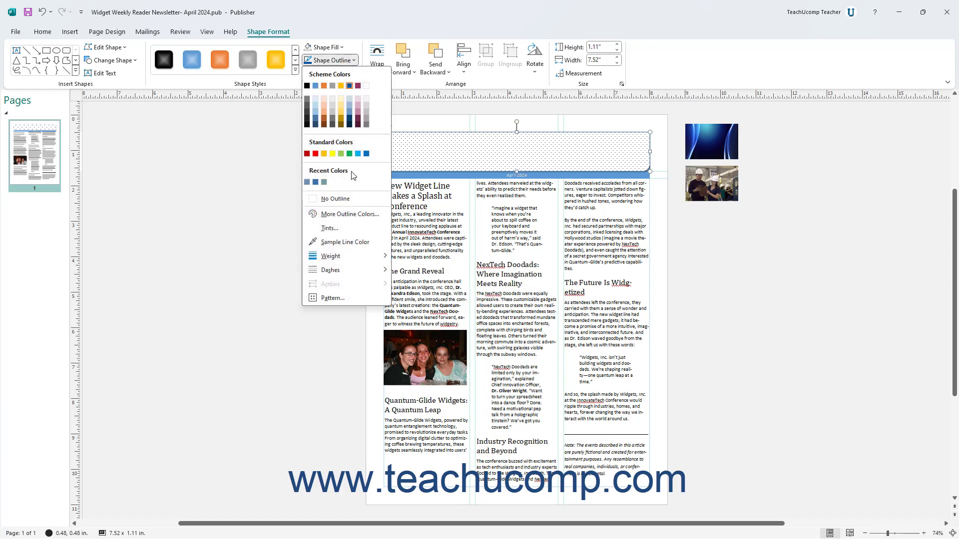
mouse_move(351, 258)
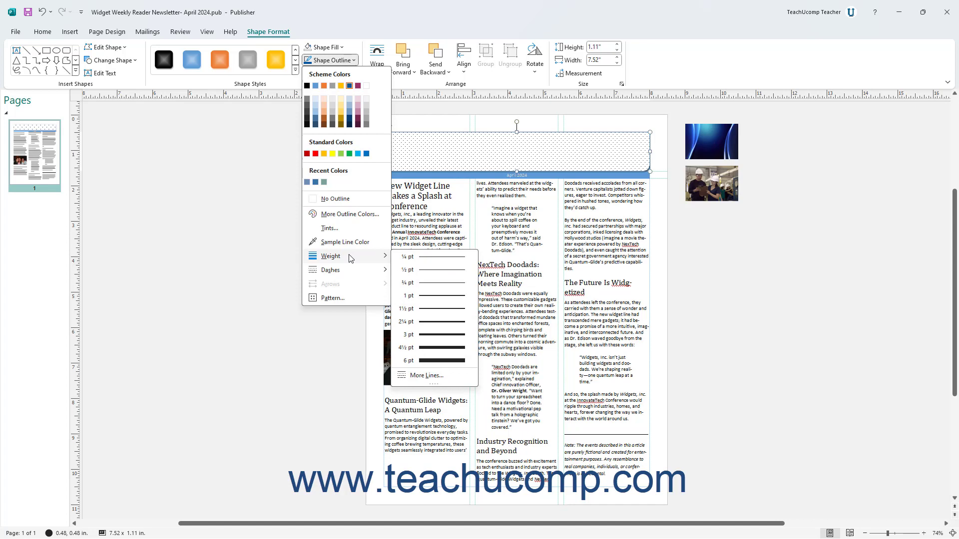
left_click(442, 334)
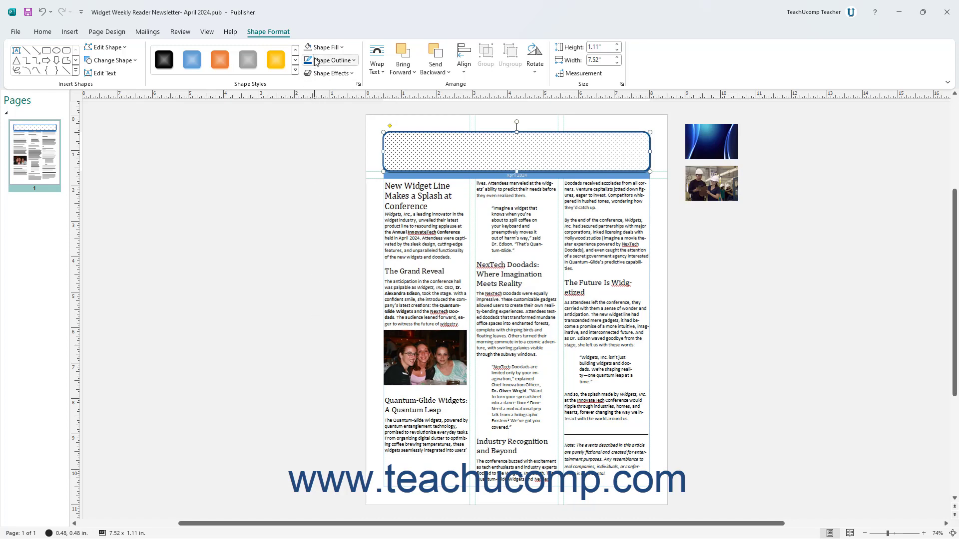
left_click(332, 60)
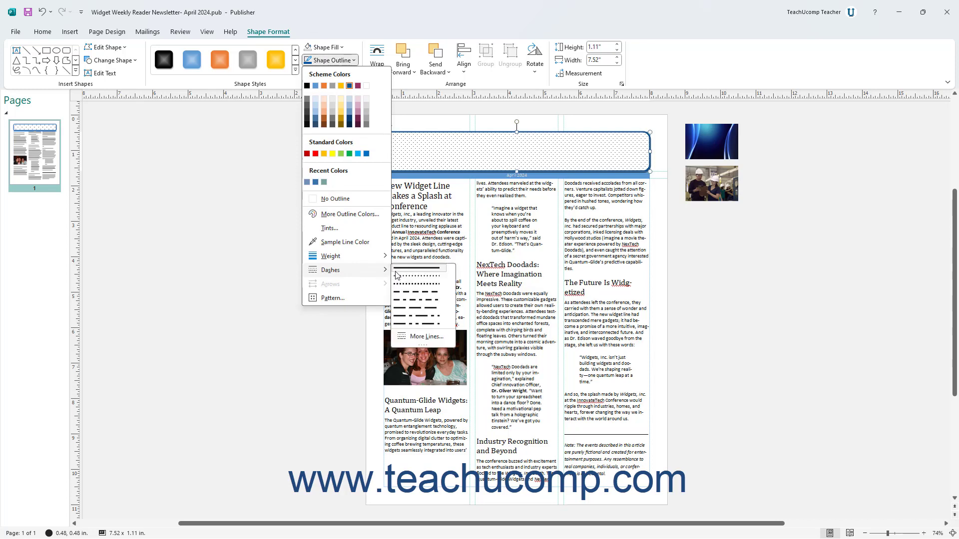
left_click(406, 285)
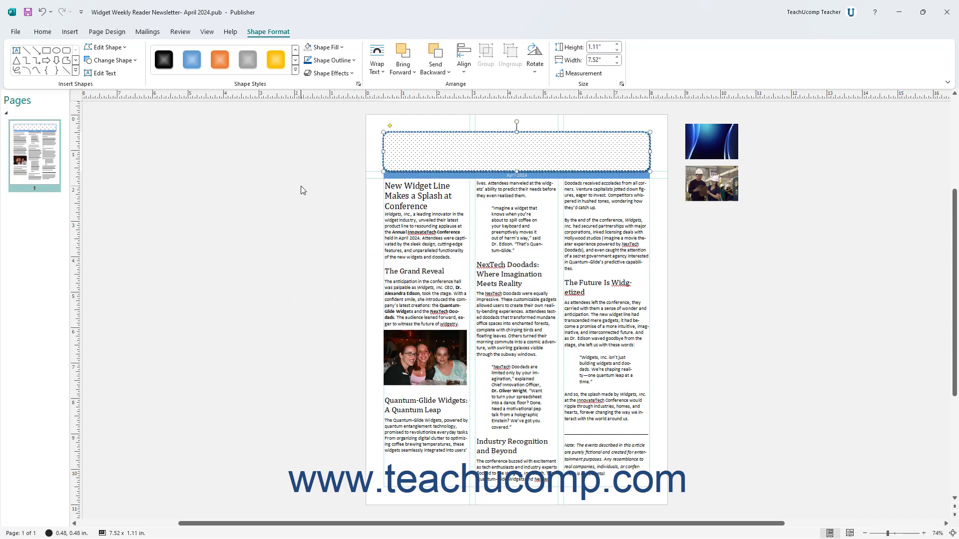
Draw a vertical line about 4.76" long beside the page and give it a round dot start and an arrowhead end
left_click(66, 71)
left_click_drag(243, 165, 243, 334)
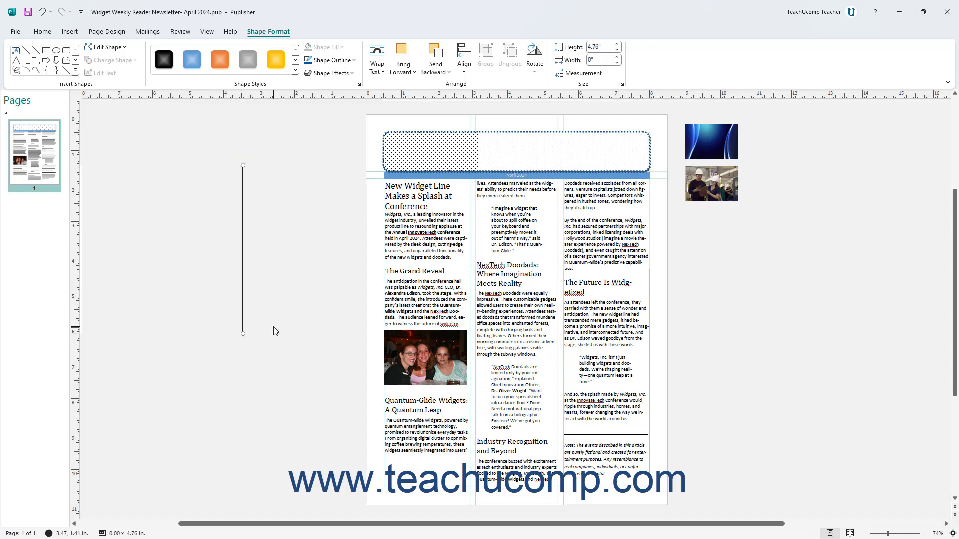
left_click(354, 61)
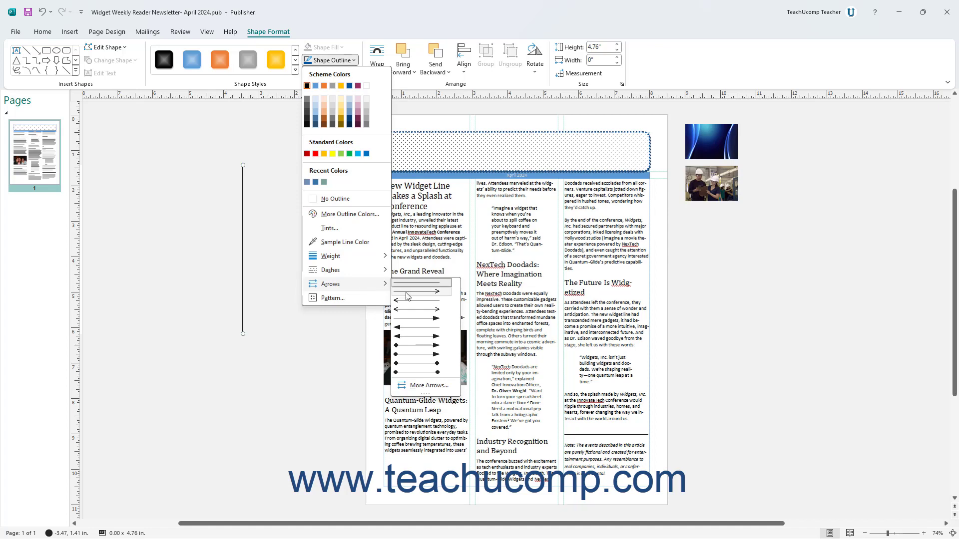
left_click(424, 355)
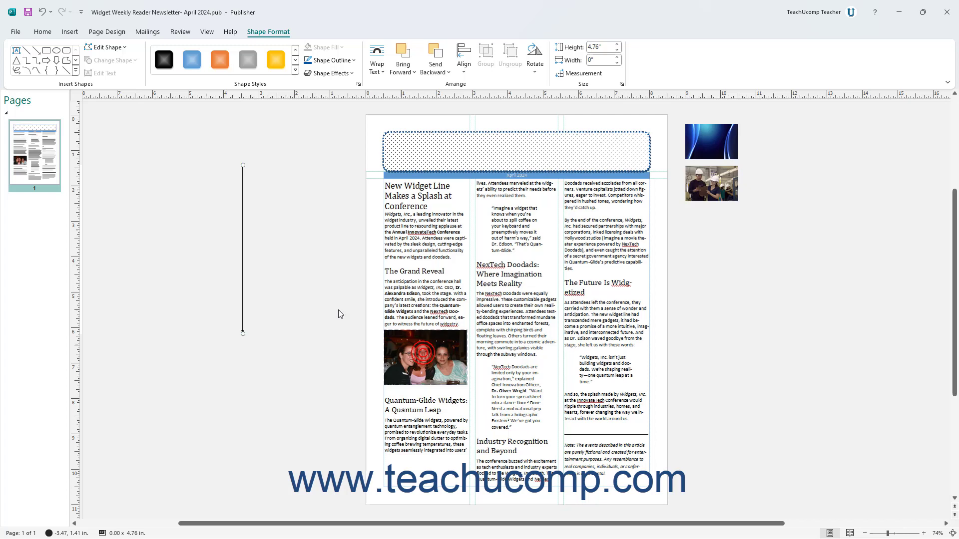
left_click(319, 281)
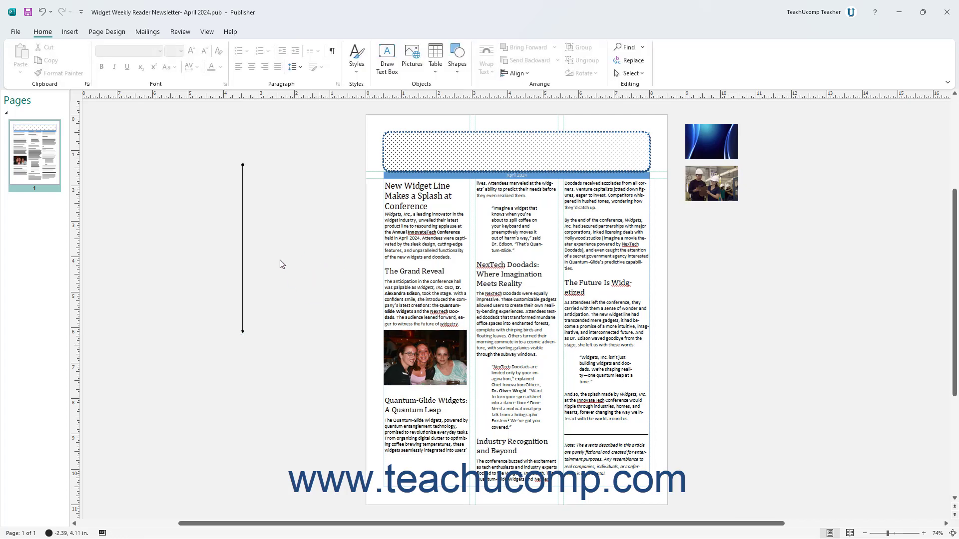
Apply the Dotted: 90% line pattern to the vertical line and set its weight to 6 pt
left_click(242, 223)
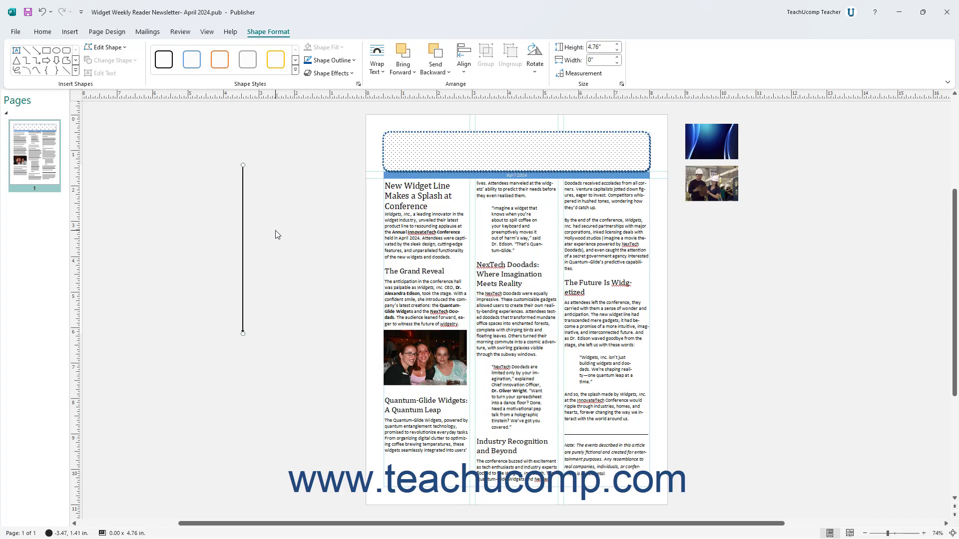
left_click(331, 60)
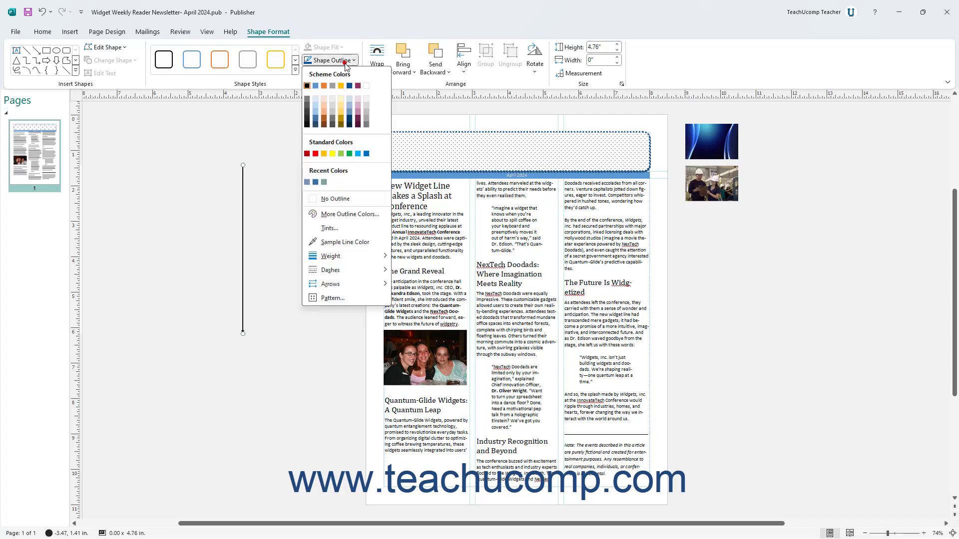
left_click(339, 298)
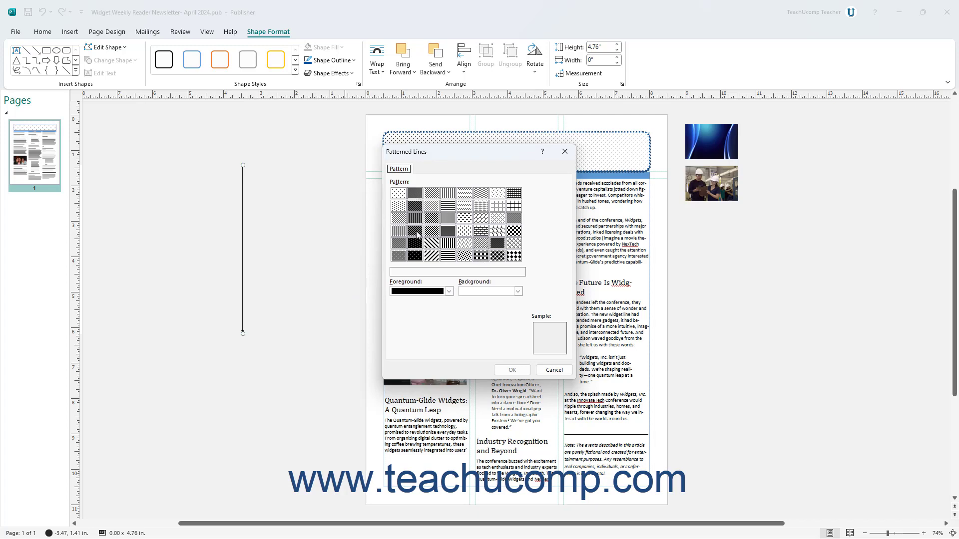
left_click(416, 257)
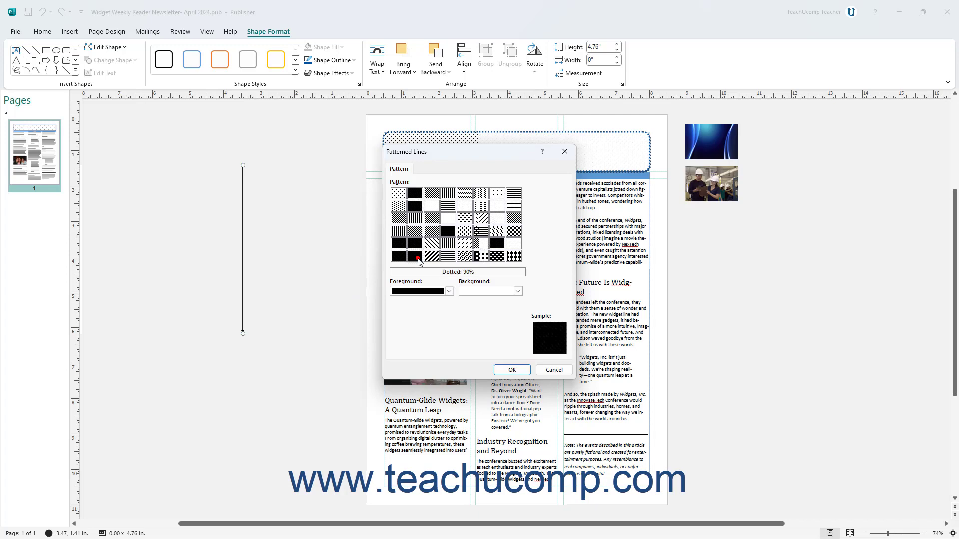
left_click(512, 369)
left_click(348, 60)
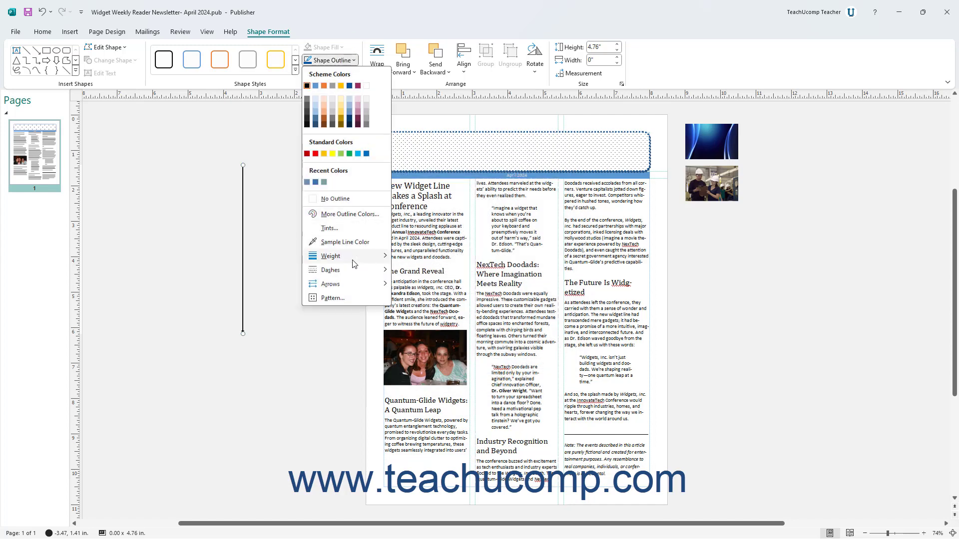
left_click(439, 360)
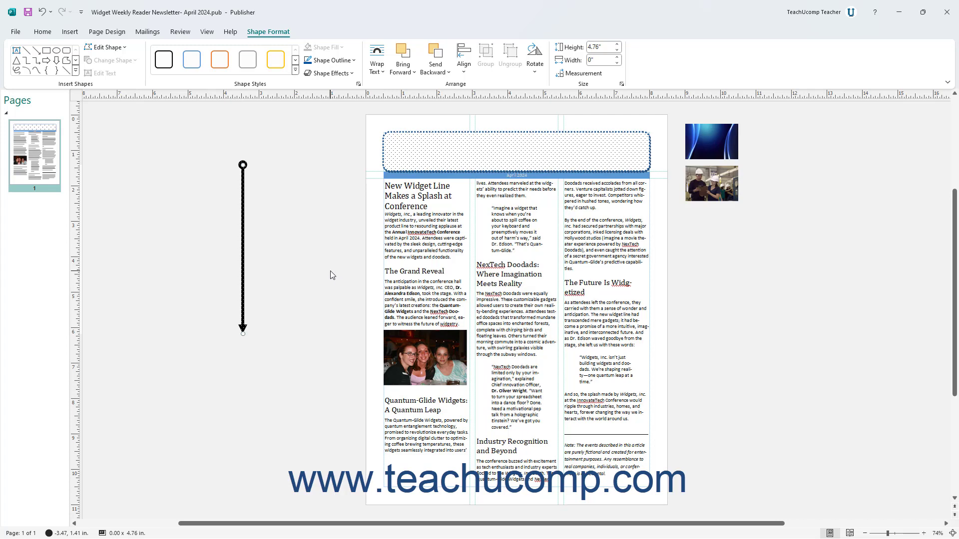
Delete the vertical arrow line beside the page
right_click(243, 175)
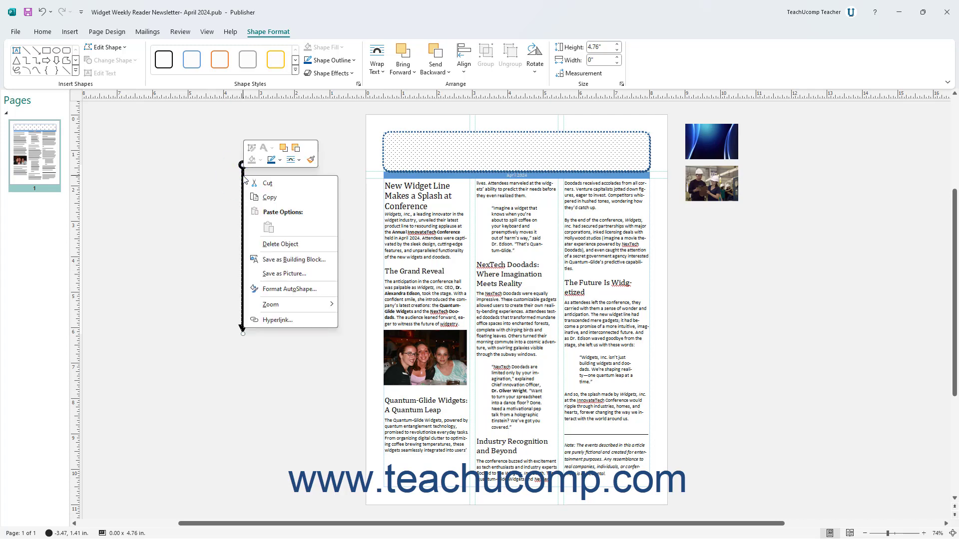
left_click(275, 248)
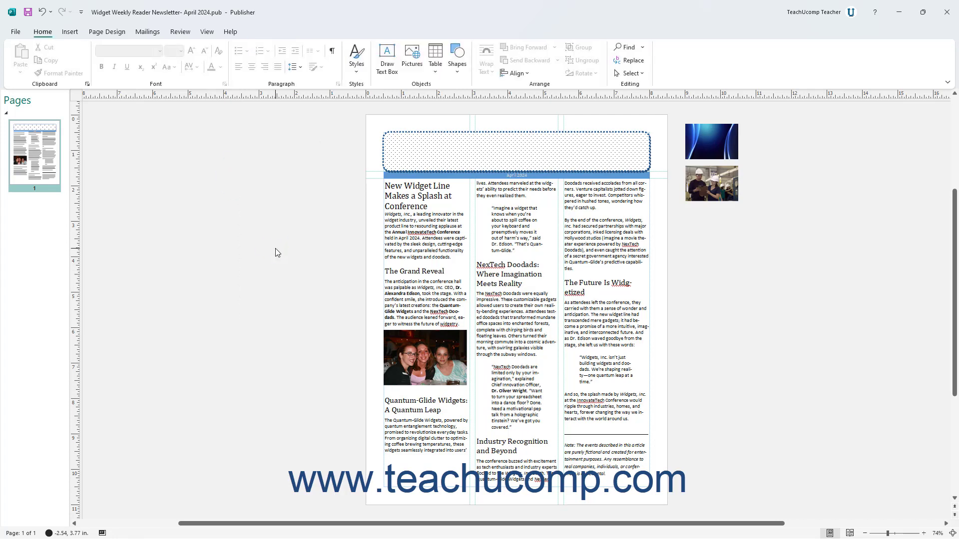
Try the largest blue glow variation on the masthead shape and undo it
left_click(445, 145)
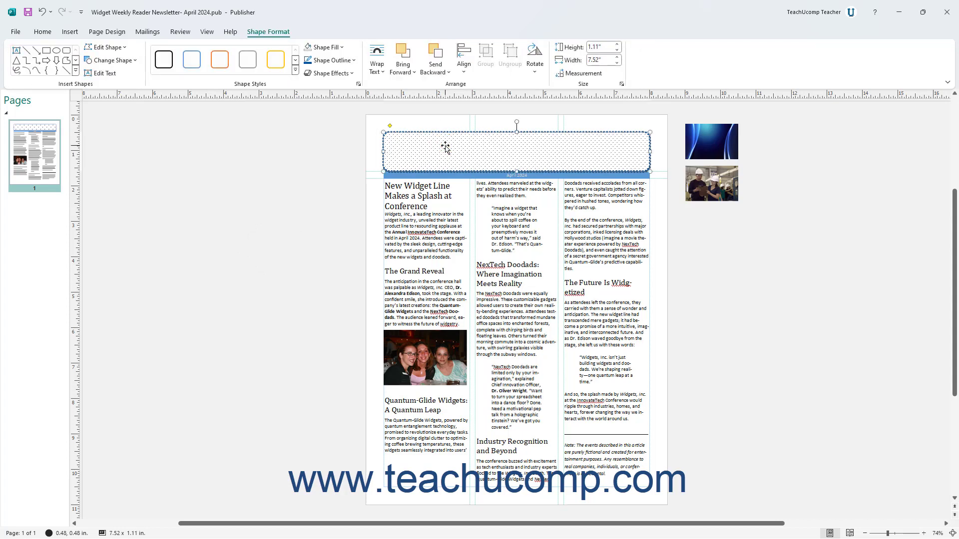
left_click(346, 75)
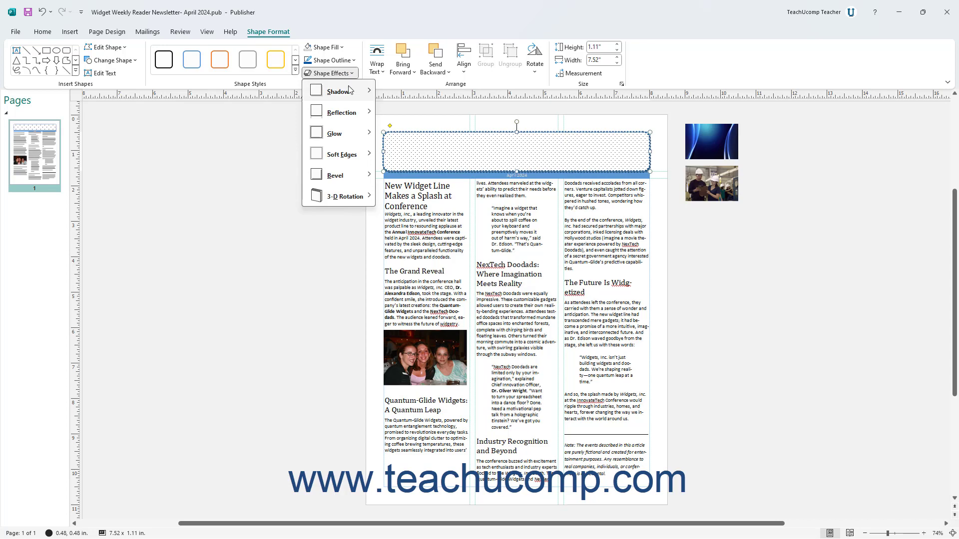
mouse_move(351, 133)
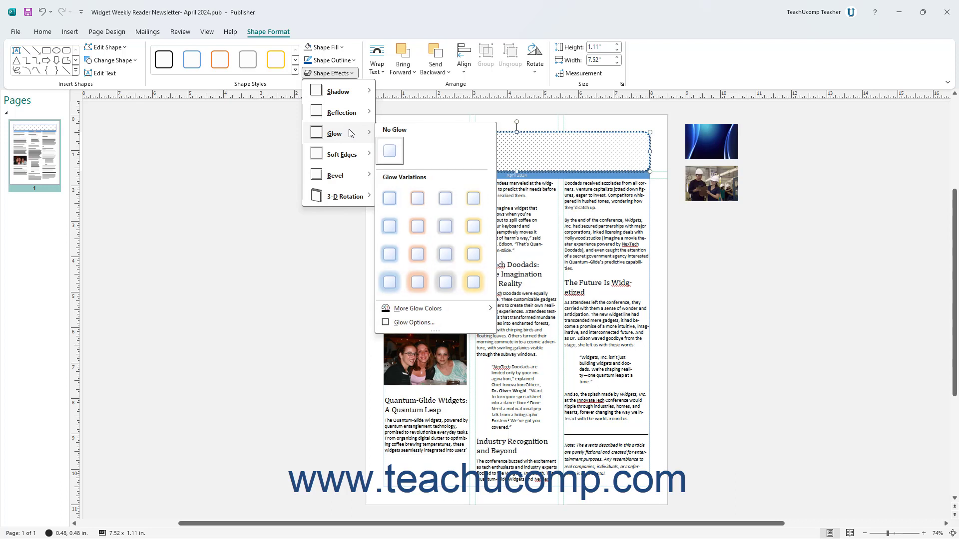
left_click(395, 286)
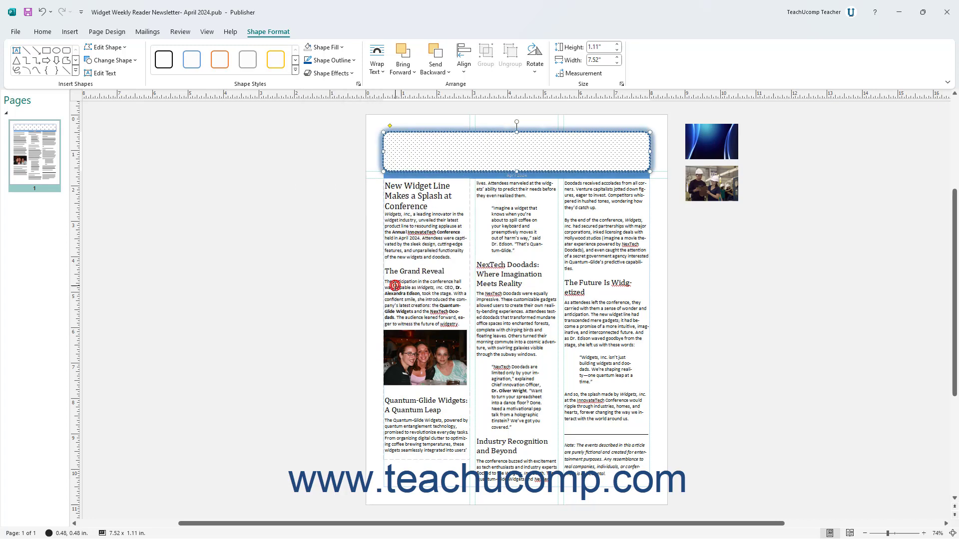
left_click(42, 13)
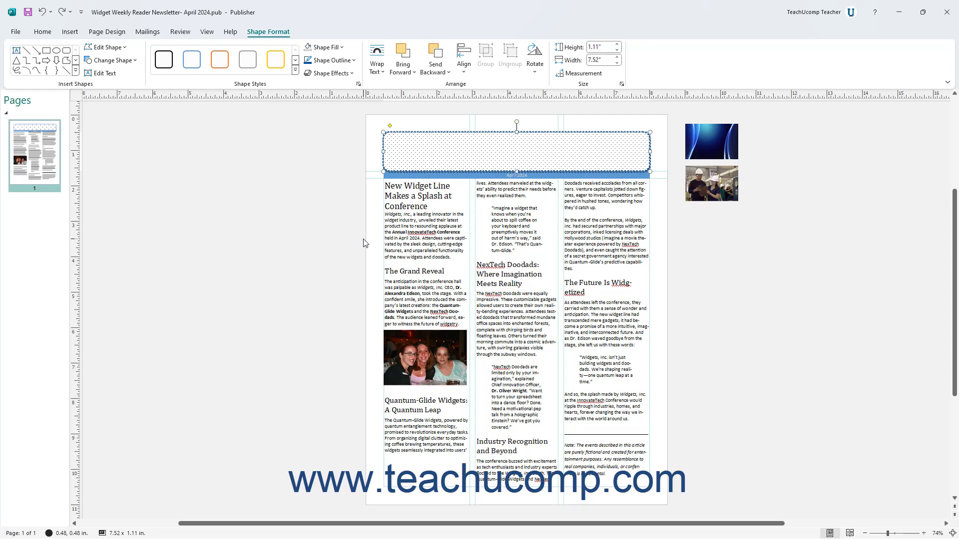
Set the masthead shape's text wrapping to Top and Bottom and nudge it to about 0.50, 0.49 in
left_click(384, 73)
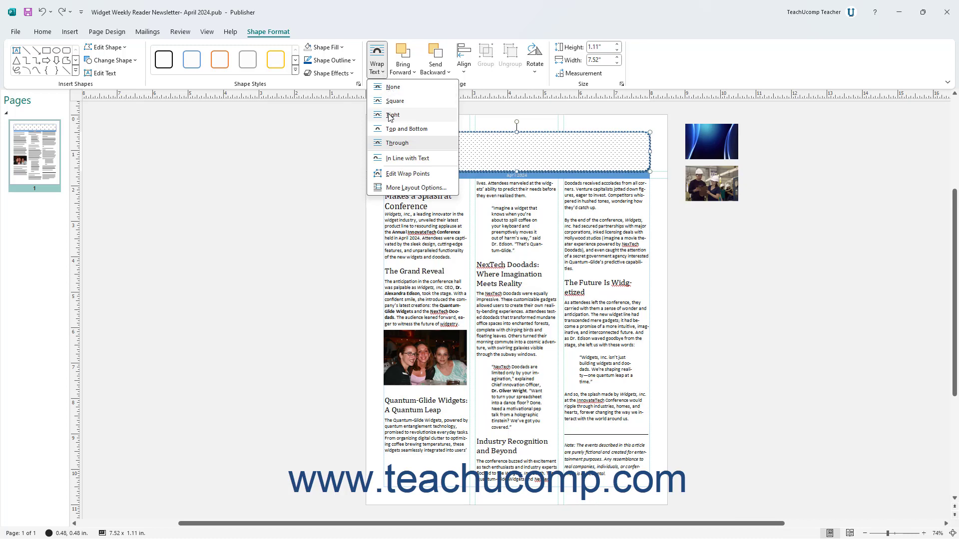
left_click(393, 131)
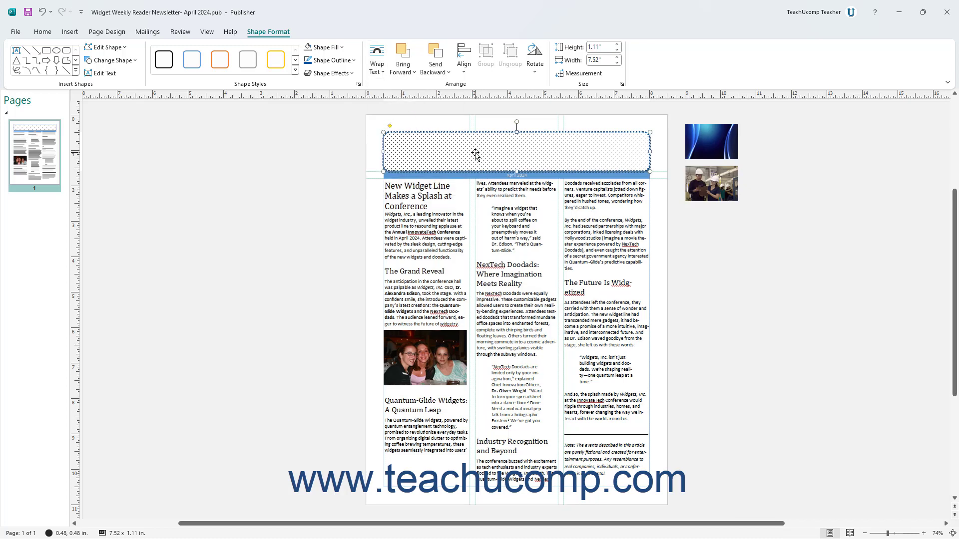
mouse_move(475, 154)
left_mouse_down()
mouse_move(475, 299)
mouse_move(476, 153)
left_mouse_up()
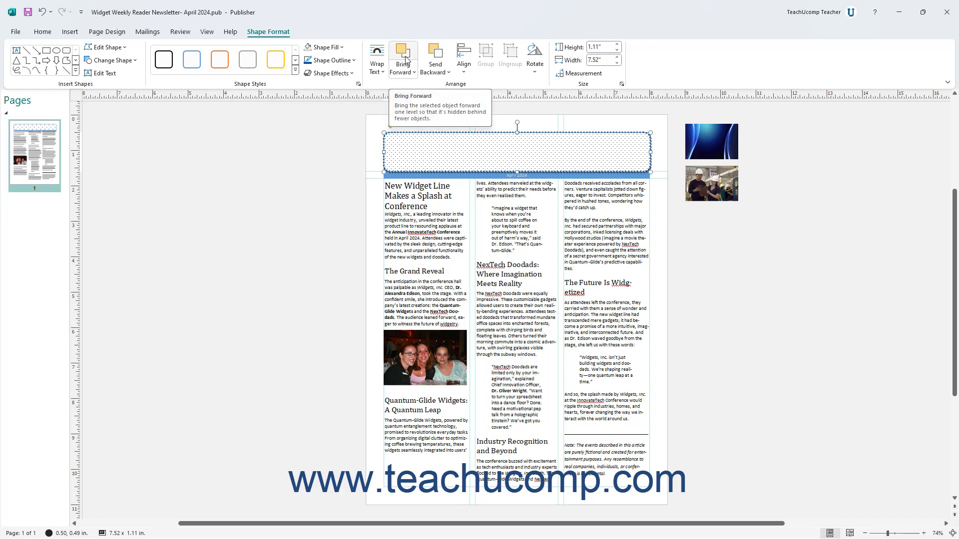
Send the masthead shape to the back, behind the newsletter title, and bring it to the front again
left_click(434, 68)
left_click(442, 102)
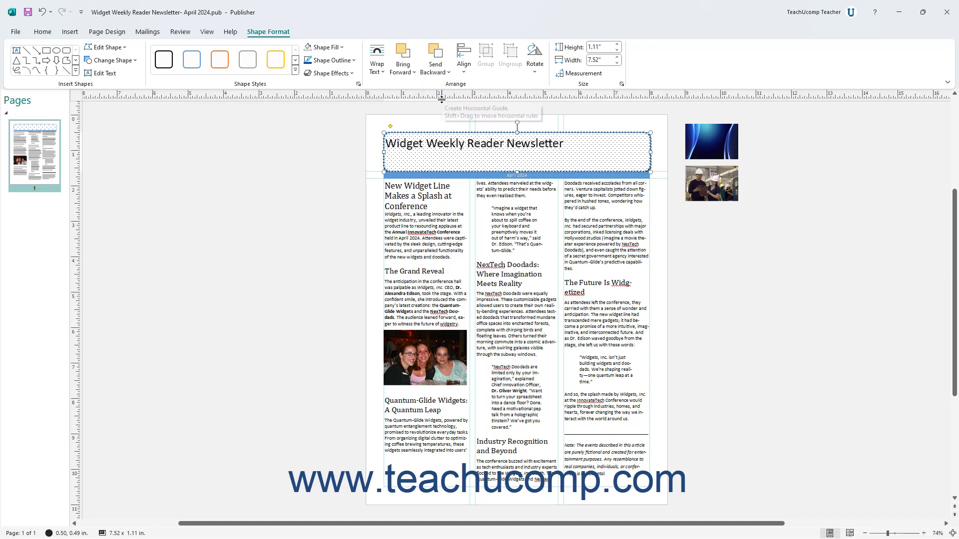
left_click(406, 71)
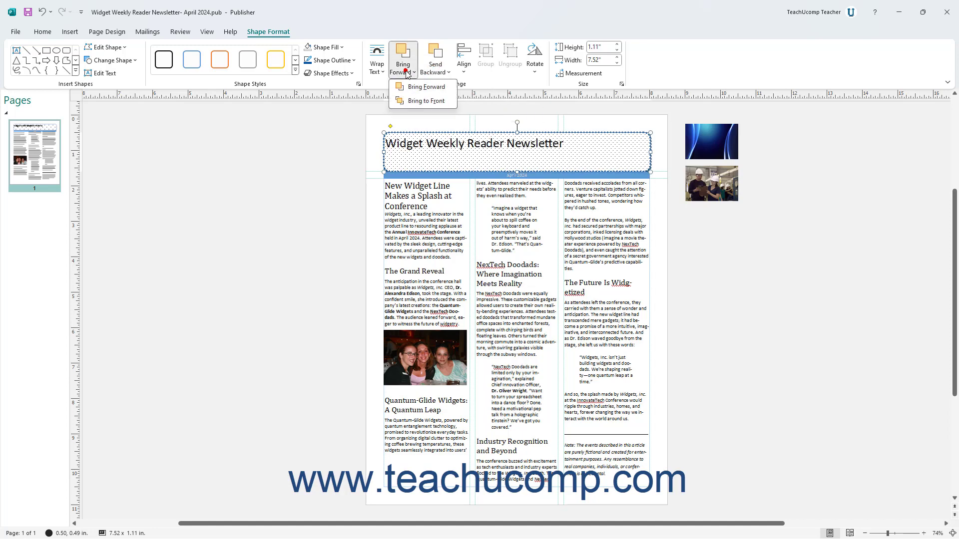
left_click(414, 100)
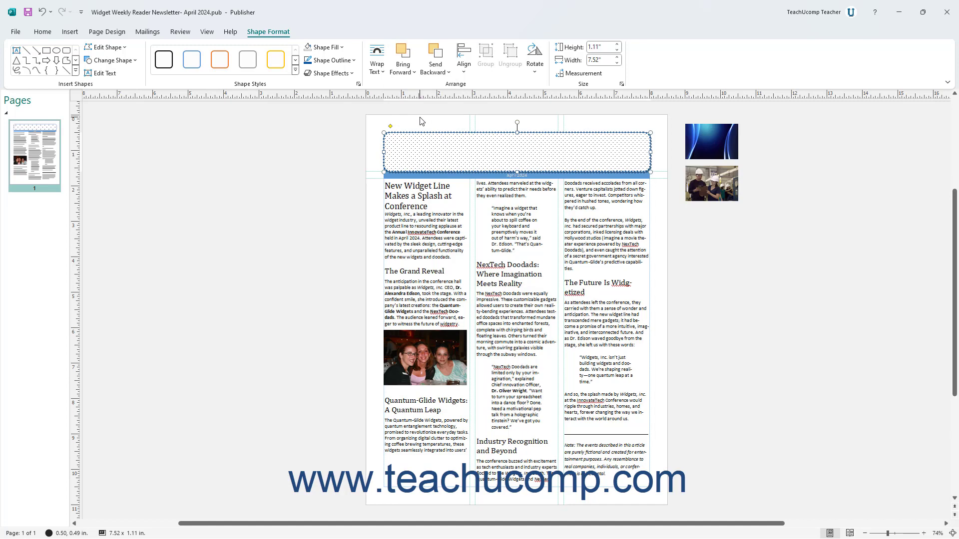
Select the blue date bar together with the masthead shape and align their left edges
left_click(437, 175, "shift")
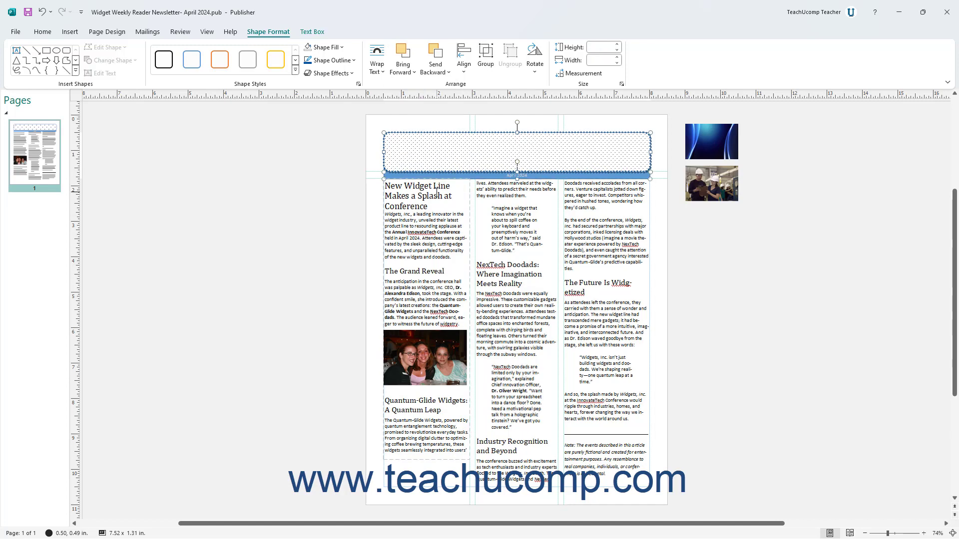
left_click(469, 75)
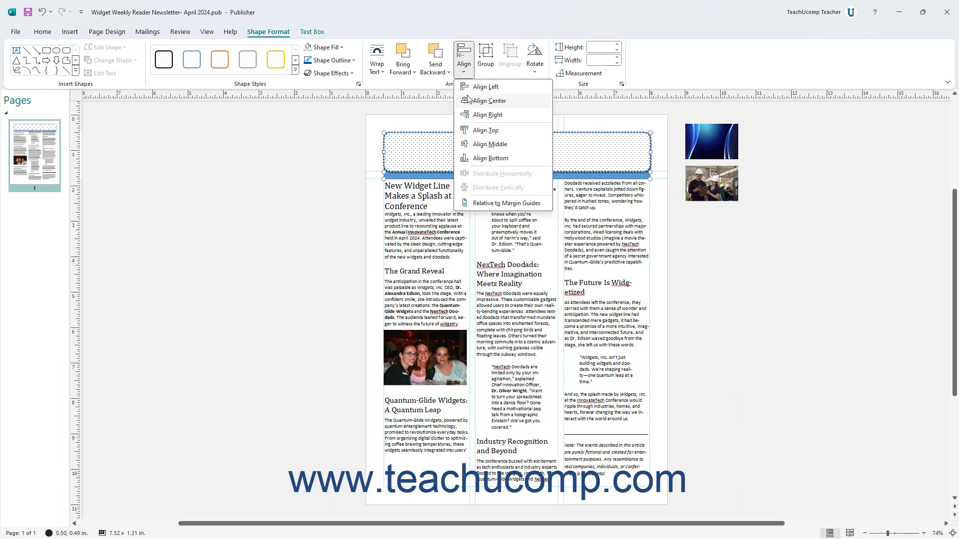
left_click(469, 87)
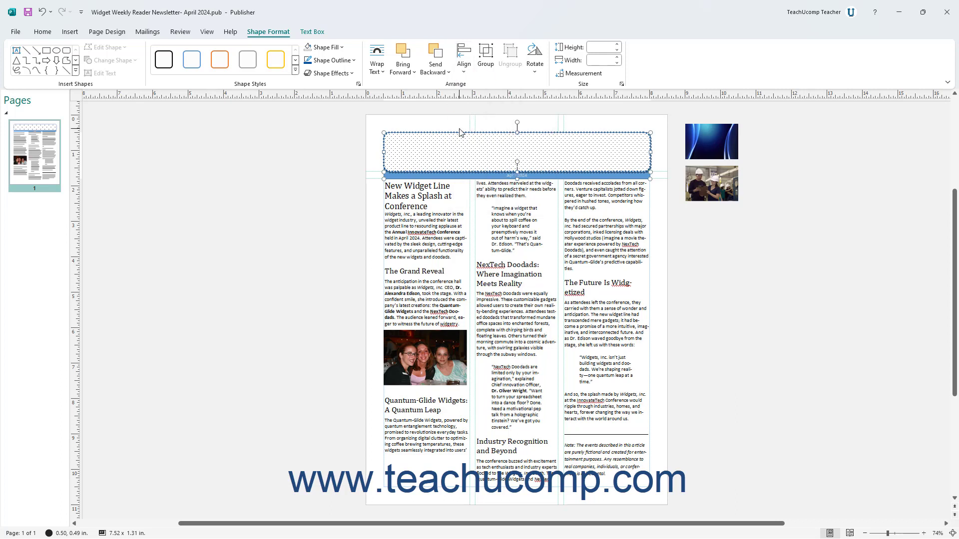
Group the masthead shape with the blue date bar, ungroup them again, and clear the selection
left_click(484, 63)
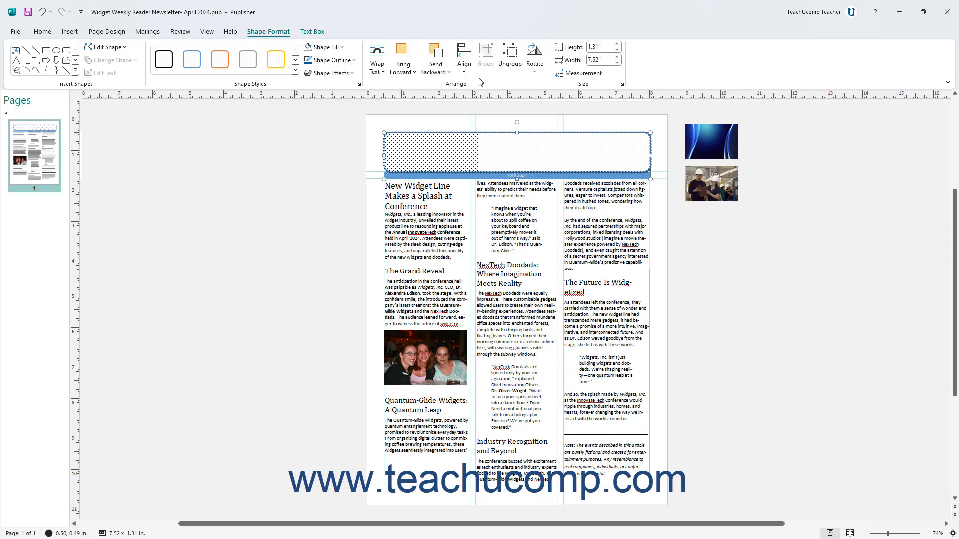
left_click(510, 63)
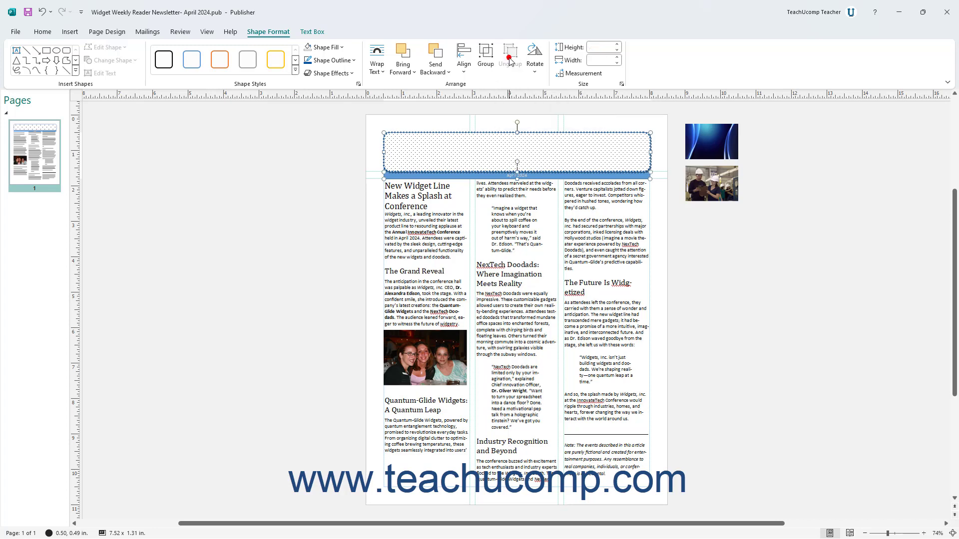
left_click(376, 169)
Try rotating the masthead shape left by 90° and undo the rotation
left_click(417, 151)
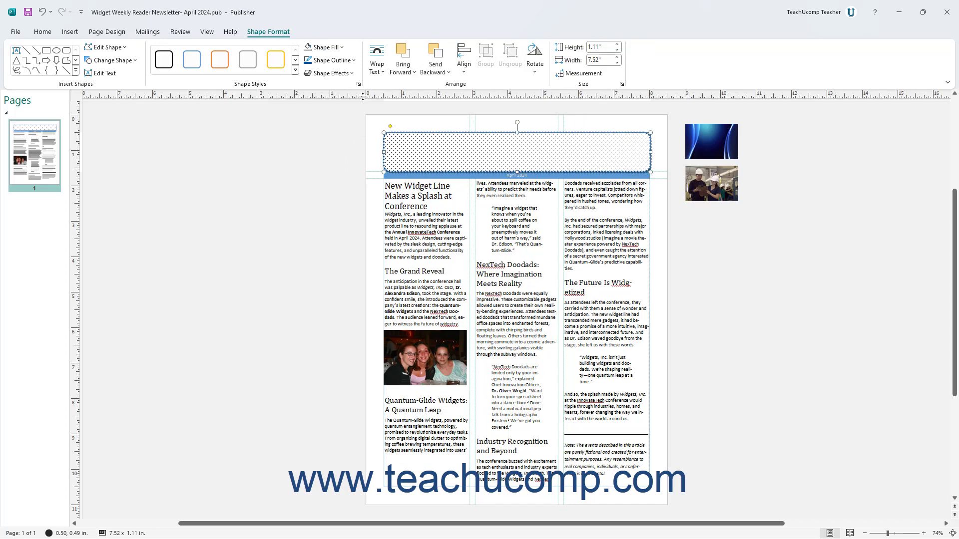
left_click(534, 72)
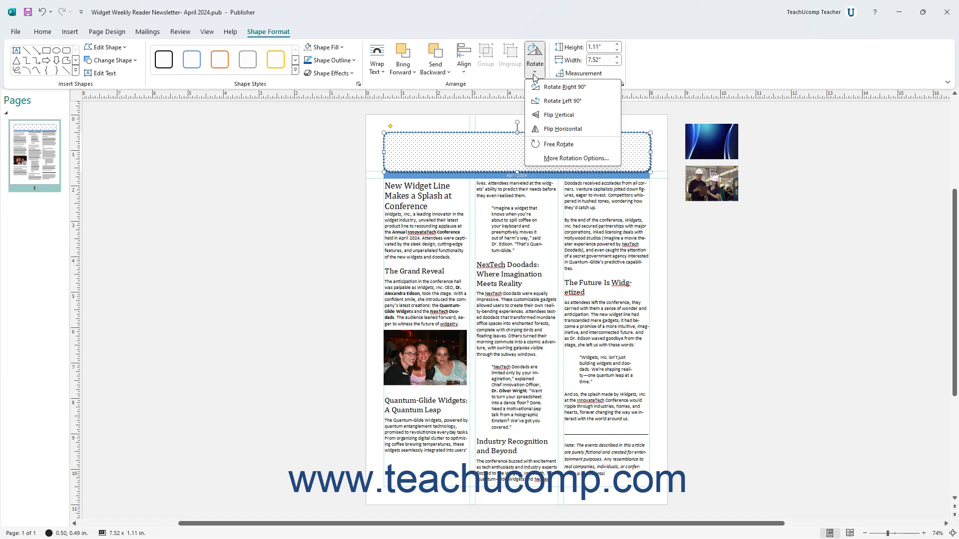
left_click(543, 102)
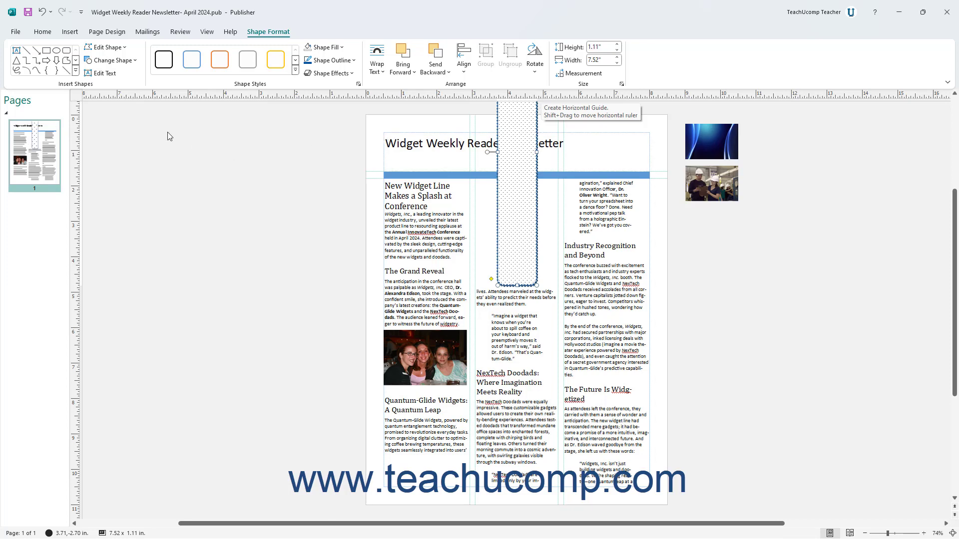
left_click(42, 12)
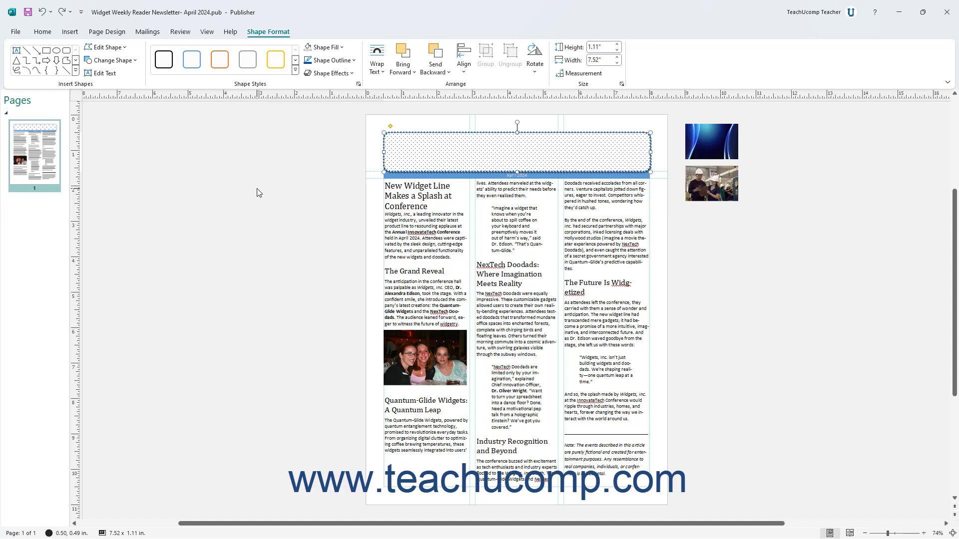
Examine the masthead shape's height and width settings and its position, size and rotation in the Measurement pane, and close the pane
left_click(605, 48)
left_click(602, 60)
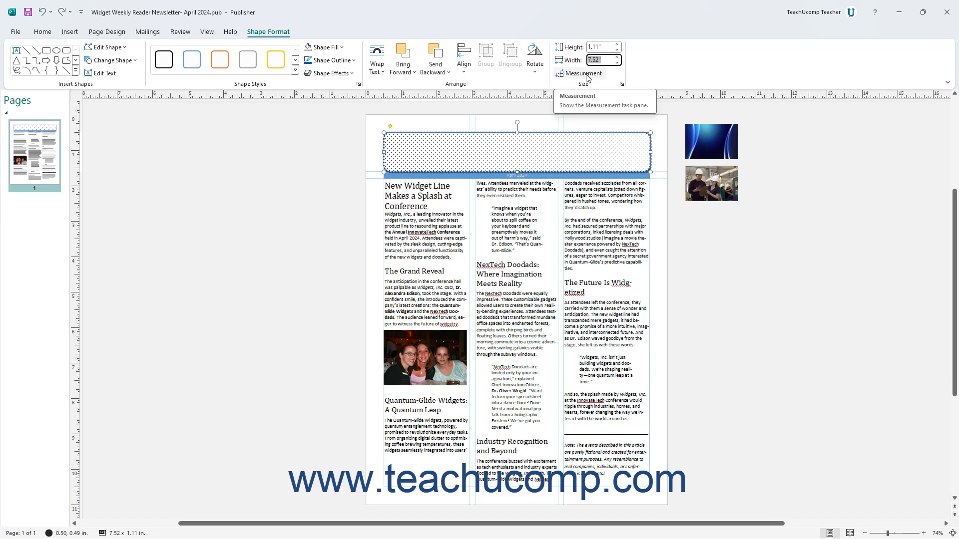
left_click(585, 74)
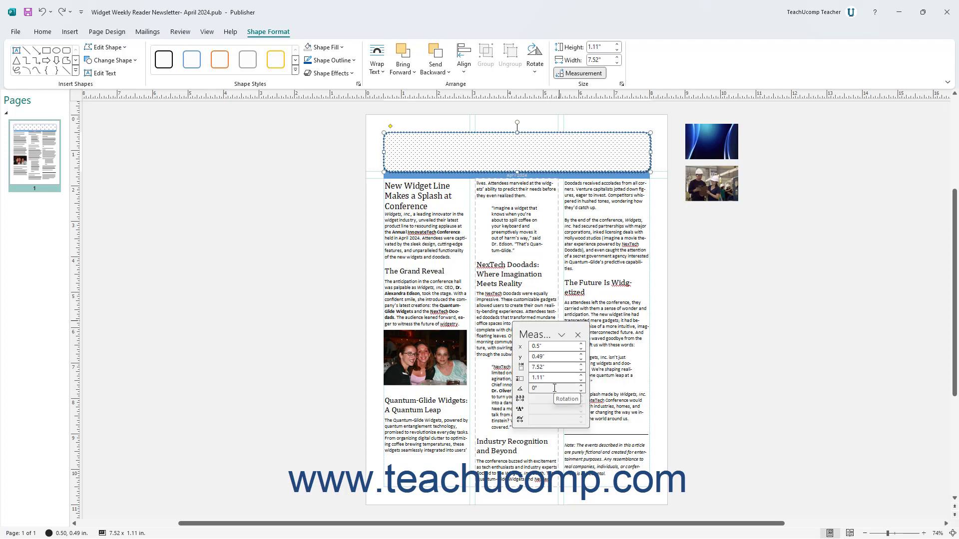
left_click(578, 335)
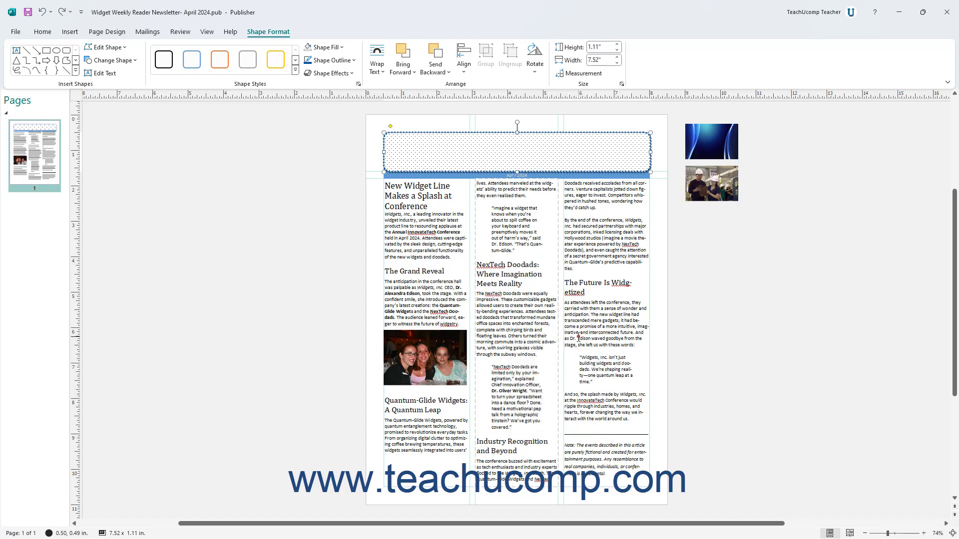